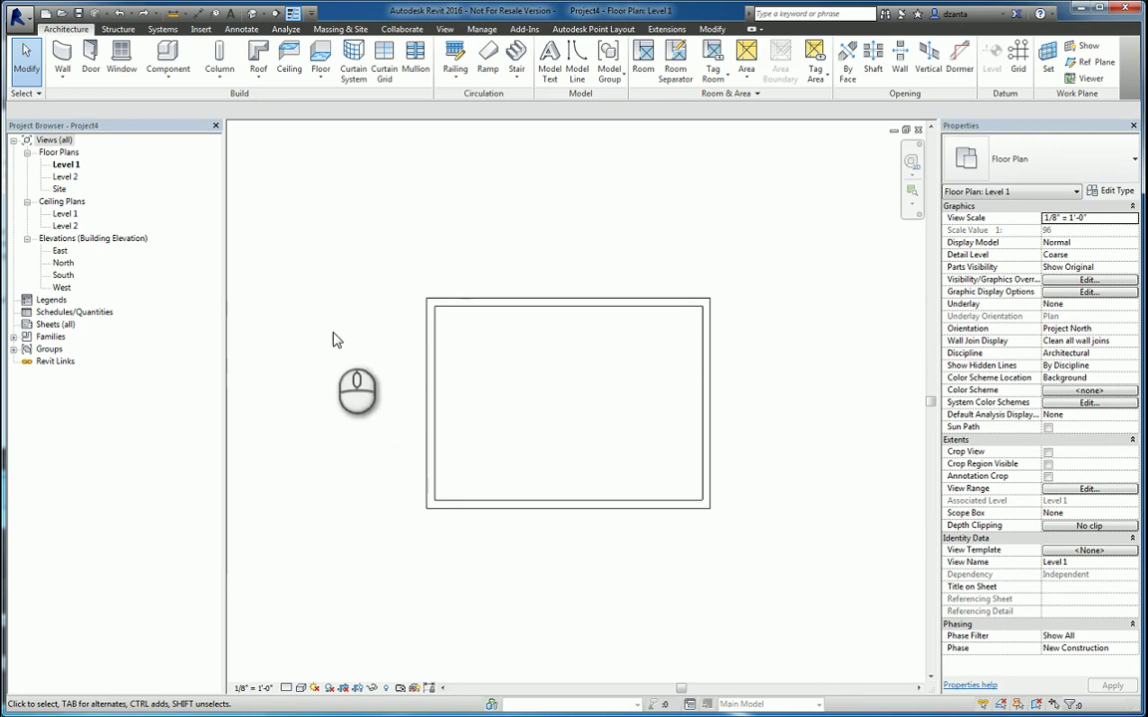
# Place a tagged door near the top wall's left end and an untagged door near its right end.
pyautogui.moveTo(335, 329); pyautogui.dragTo(319, 349, button='middle')
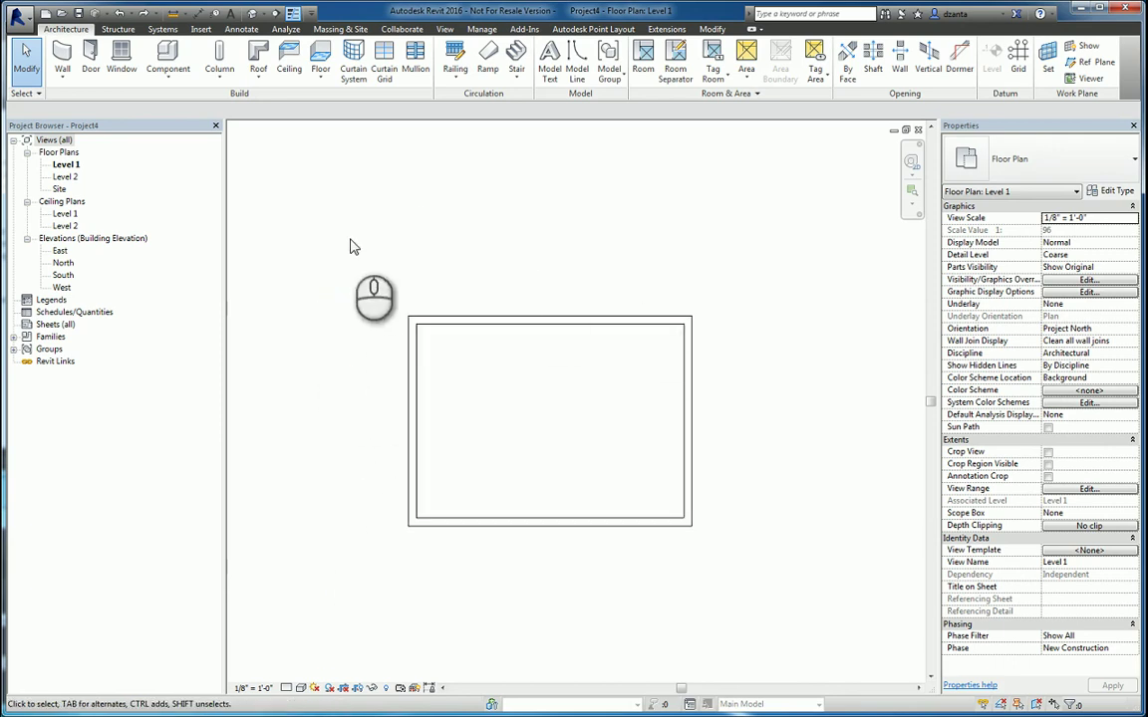
pyautogui.click(88, 70)
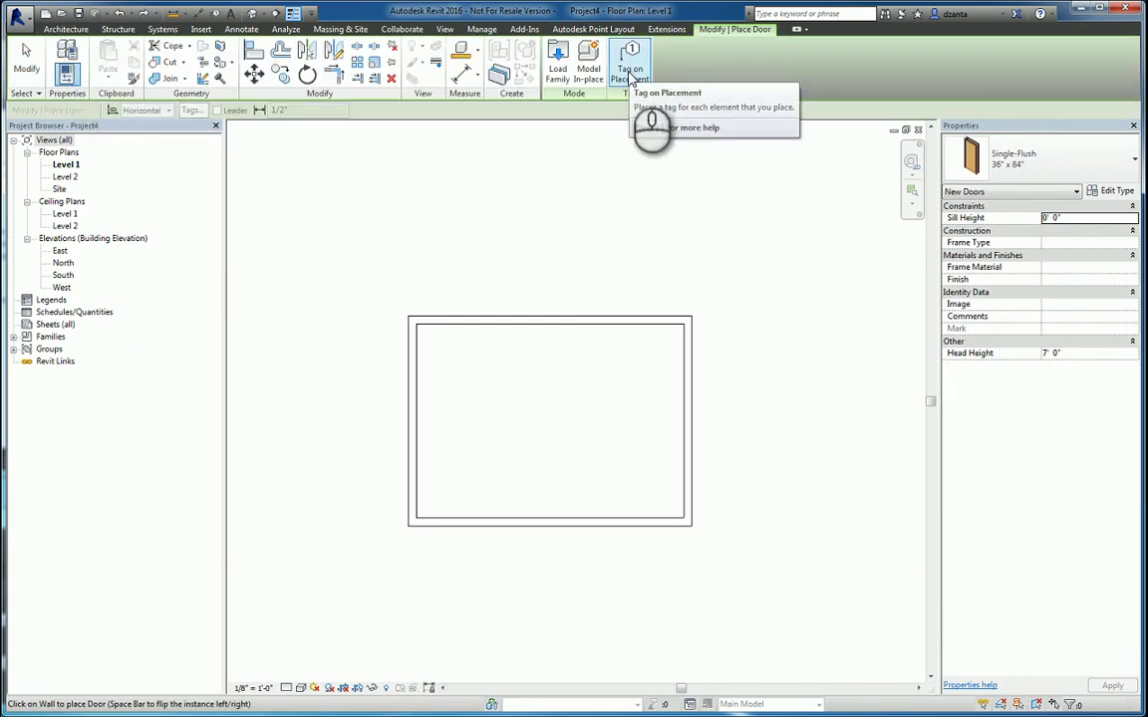
pyautogui.click(630, 68)
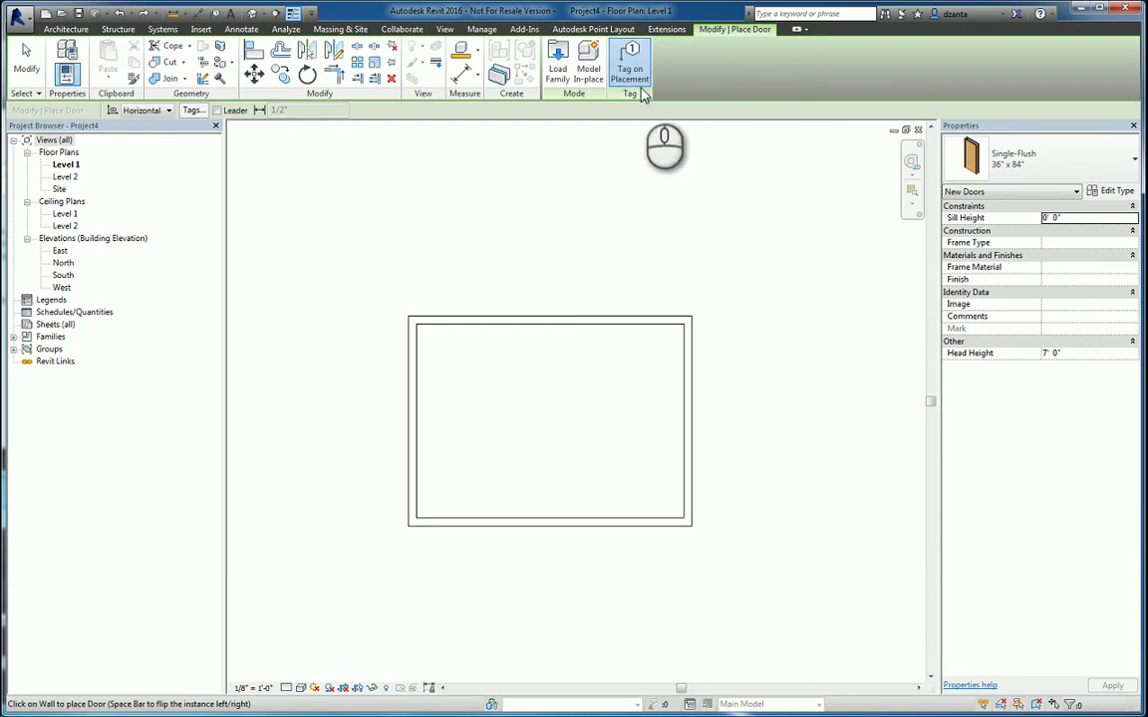
pyautogui.click(442, 317)
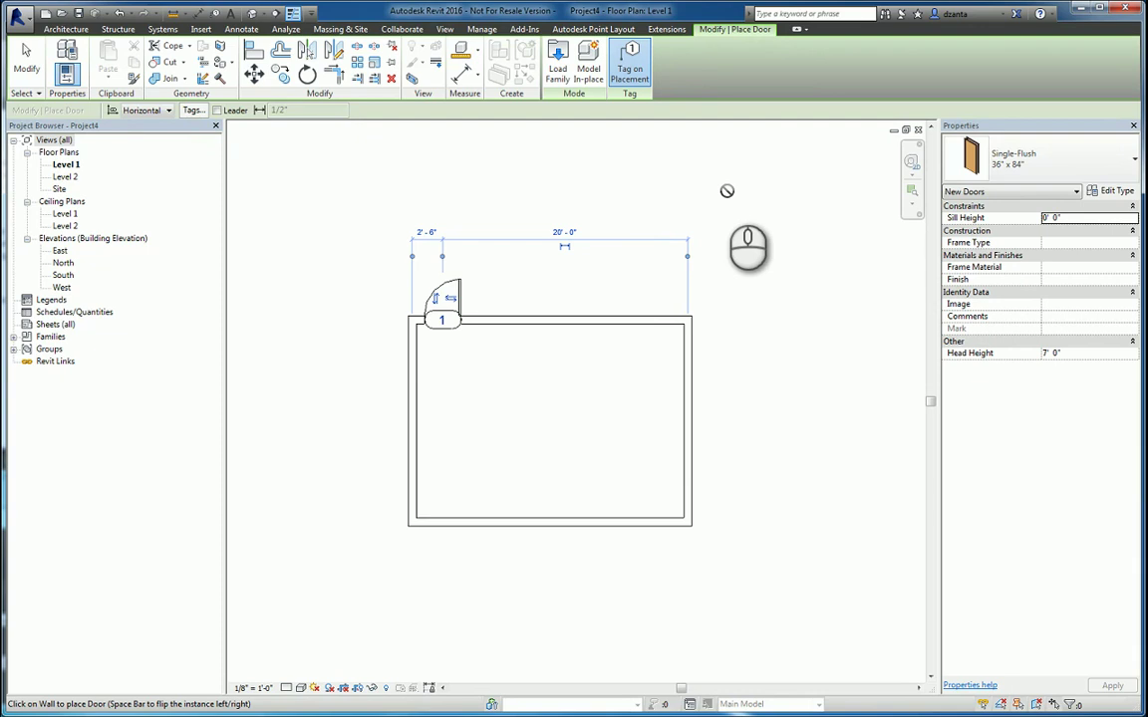
pyautogui.click(628, 64)
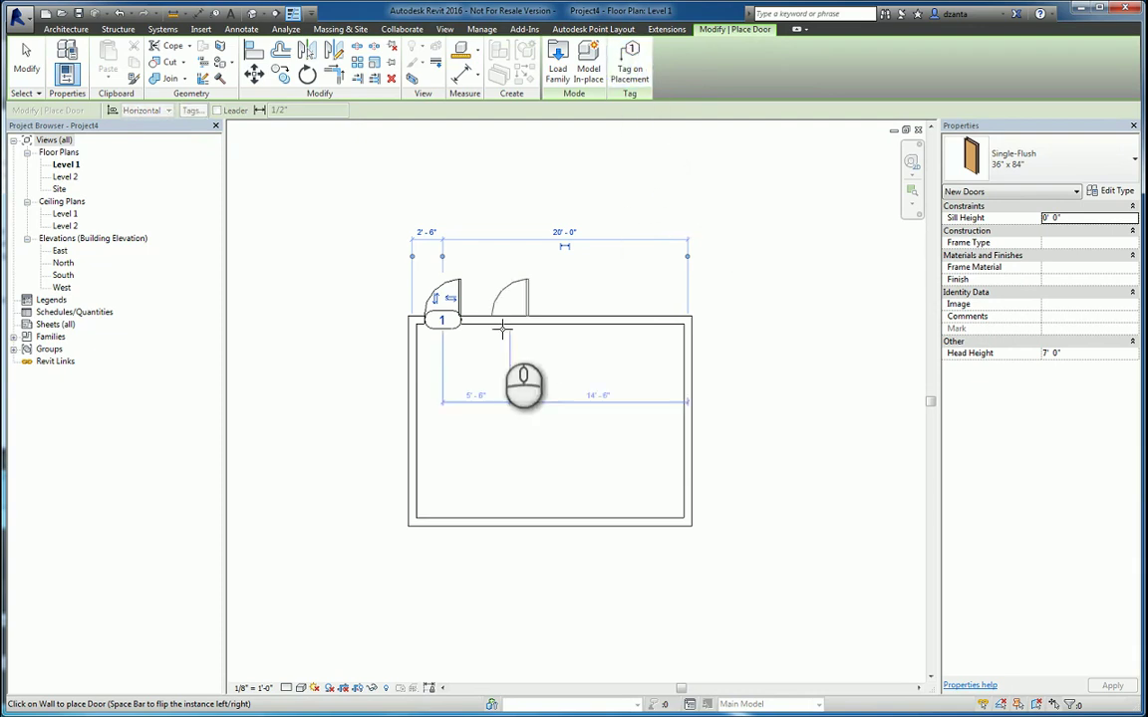
pyautogui.click(654, 317)
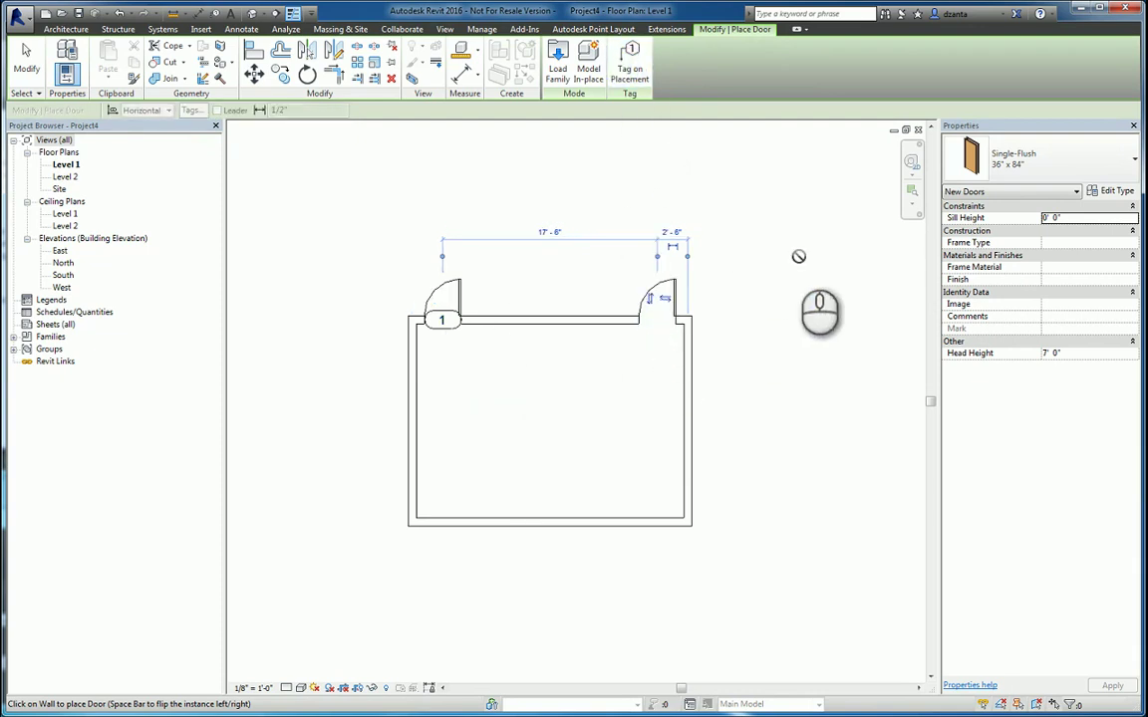
# Give door tag 1 a leader and move it up above its door.
pyautogui.click(26, 58)
pyautogui.scroll(2, 450, 315)
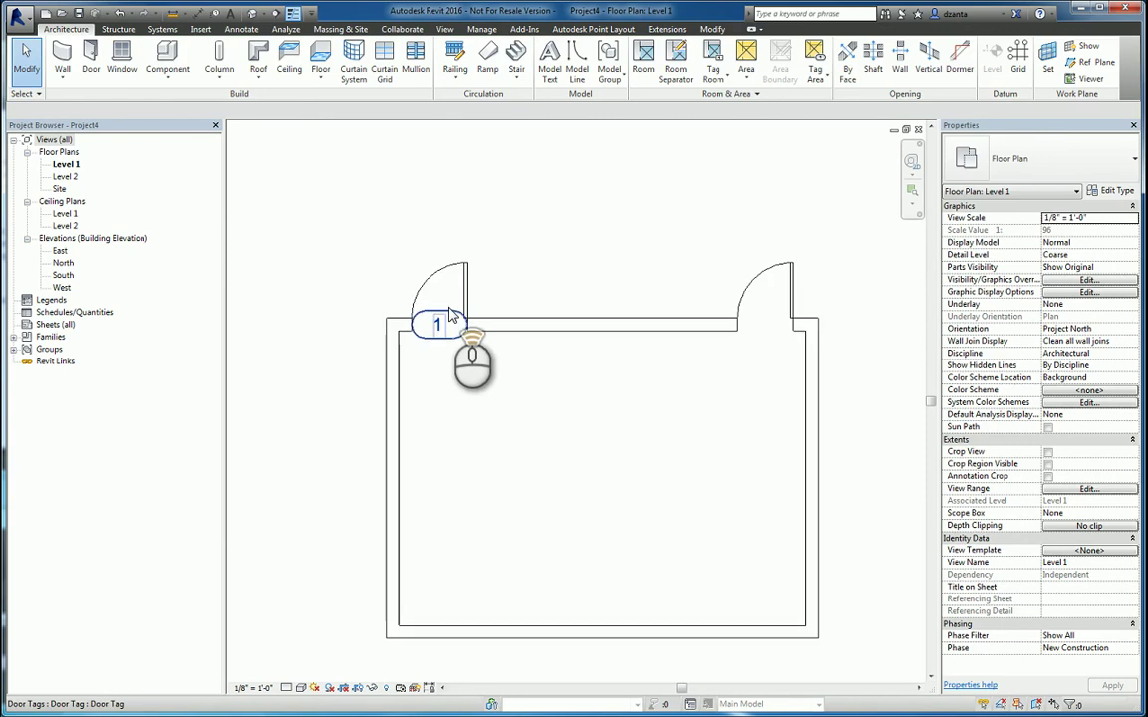
pyautogui.scroll(1, 450, 315)
pyautogui.click(448, 325)
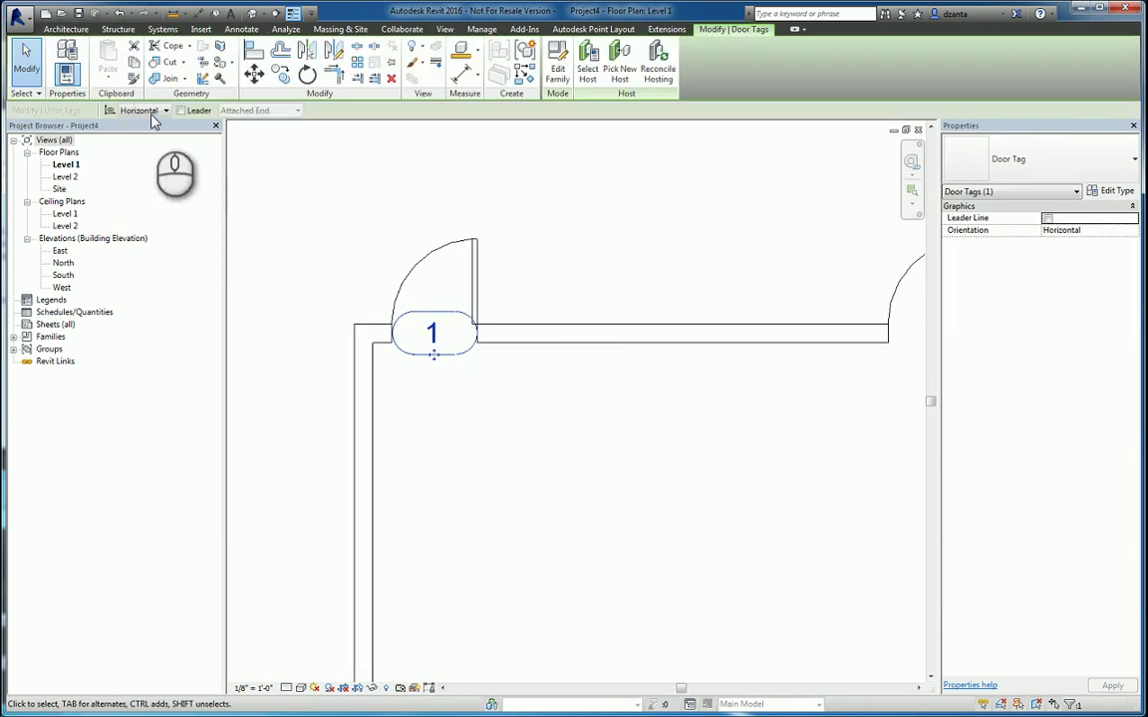
pyautogui.click(145, 133)
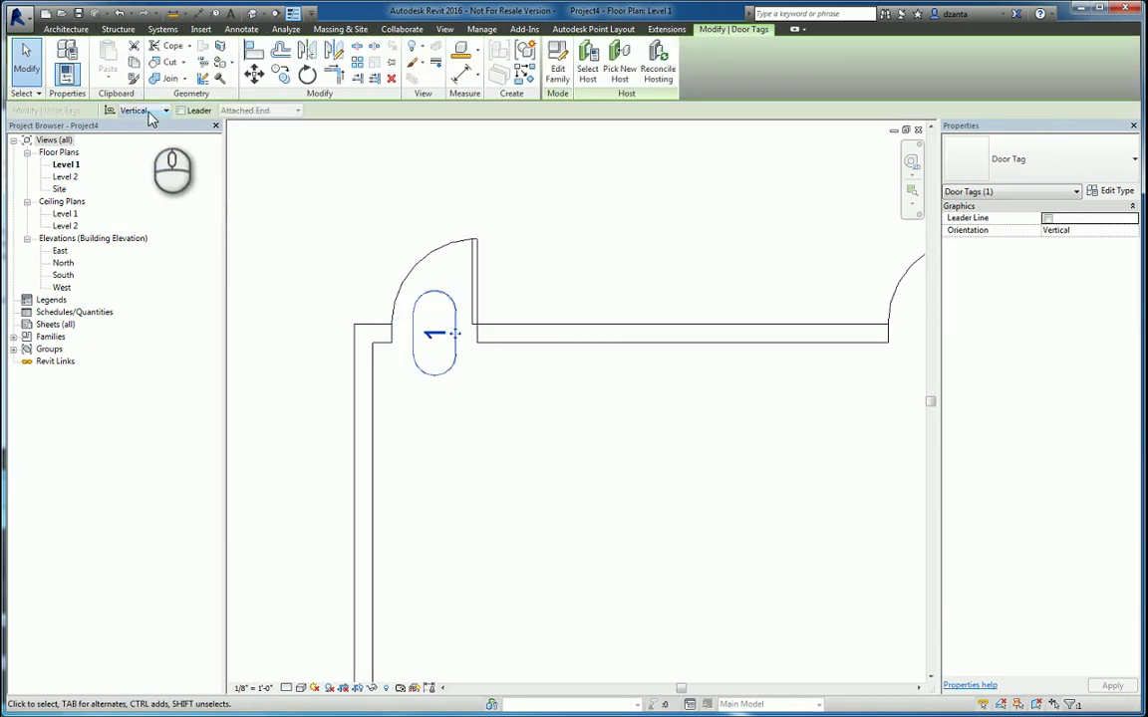
pyautogui.click(149, 109)
pyautogui.click(140, 122)
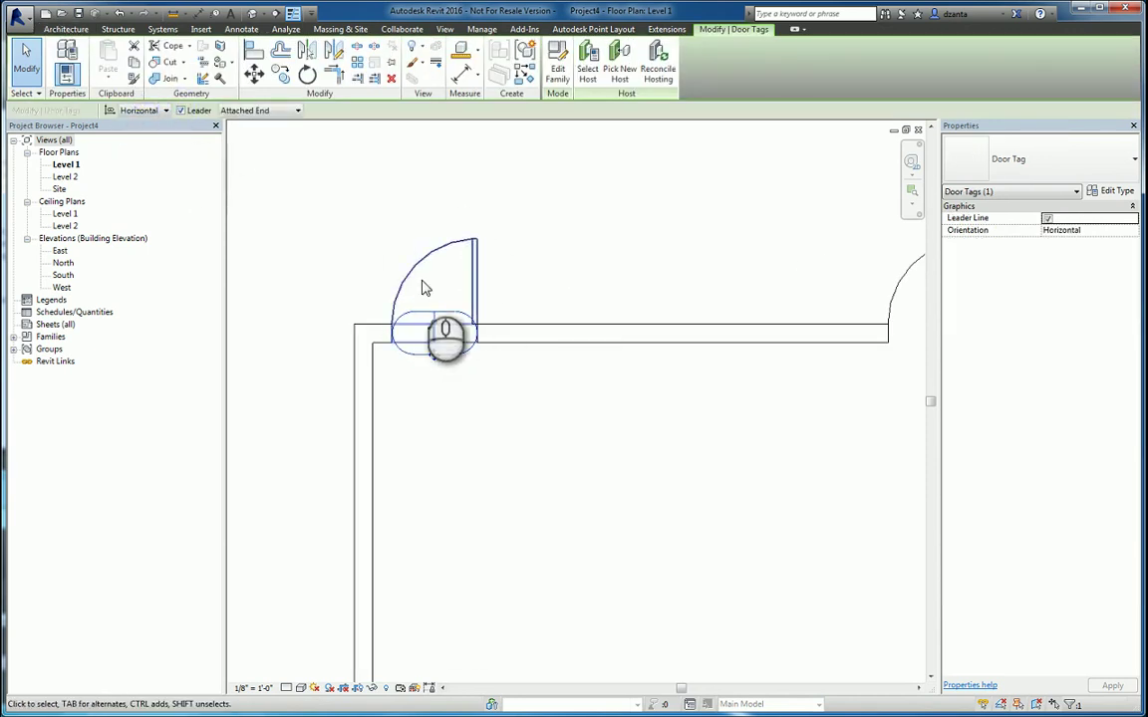
pyautogui.moveTo(434, 355); pyautogui.dragTo(573, 187)
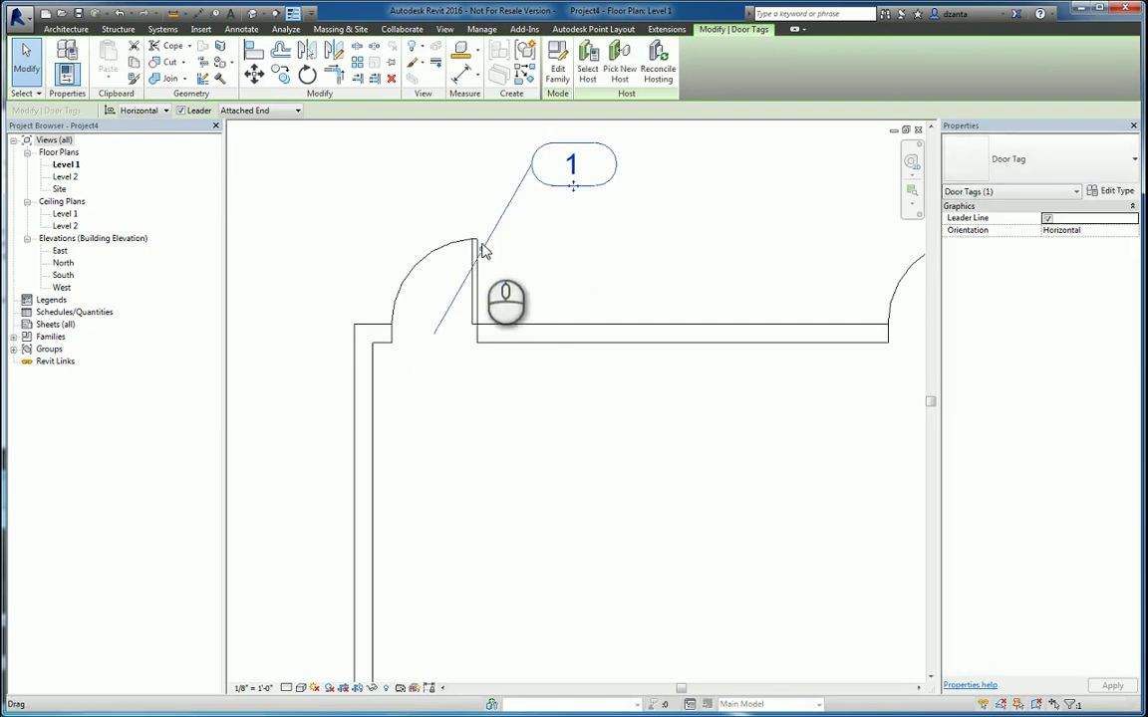
pyautogui.moveTo(482, 250); pyautogui.dragTo(474, 165)
pyautogui.click(308, 153)
# Tag the right door as 2 with Tag by Category (CS) and move the tag above it.
pyautogui.scroll(-3, 415, 241)
pyautogui.moveTo(664, 267); pyautogui.dragTo(620, 312, button='middle')
pyautogui.scroll(2, 620, 312)
pyautogui.click(428, 242)
pyautogui.press('c')
pyautogui.press('s')
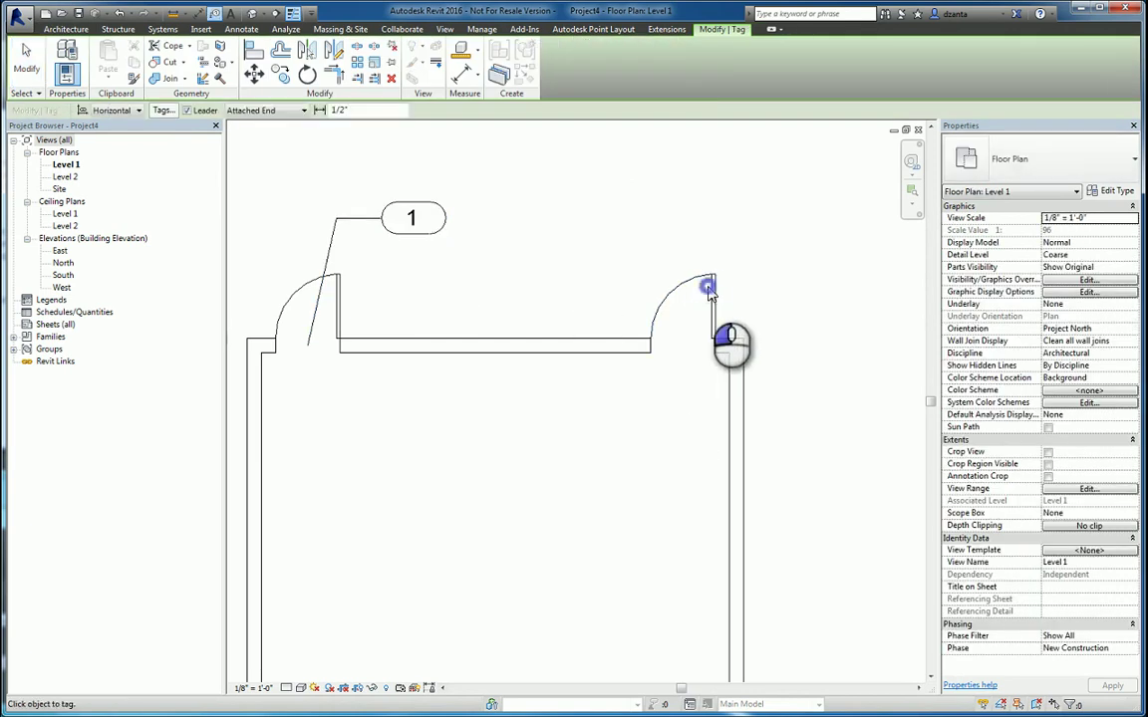
pyautogui.click(713, 284)
pyautogui.moveTo(672, 469); pyautogui.dragTo(603, 231)
pyautogui.moveTo(641, 294); pyautogui.dragTo(673, 218)
# Switch the tag leader end to Free End and reselect door tag 2.
pyautogui.click(259, 111)
pyautogui.click(251, 132)
pyautogui.click(622, 187)
pyautogui.click(534, 257)
pyautogui.click(26, 60)
pyautogui.click(677, 234)
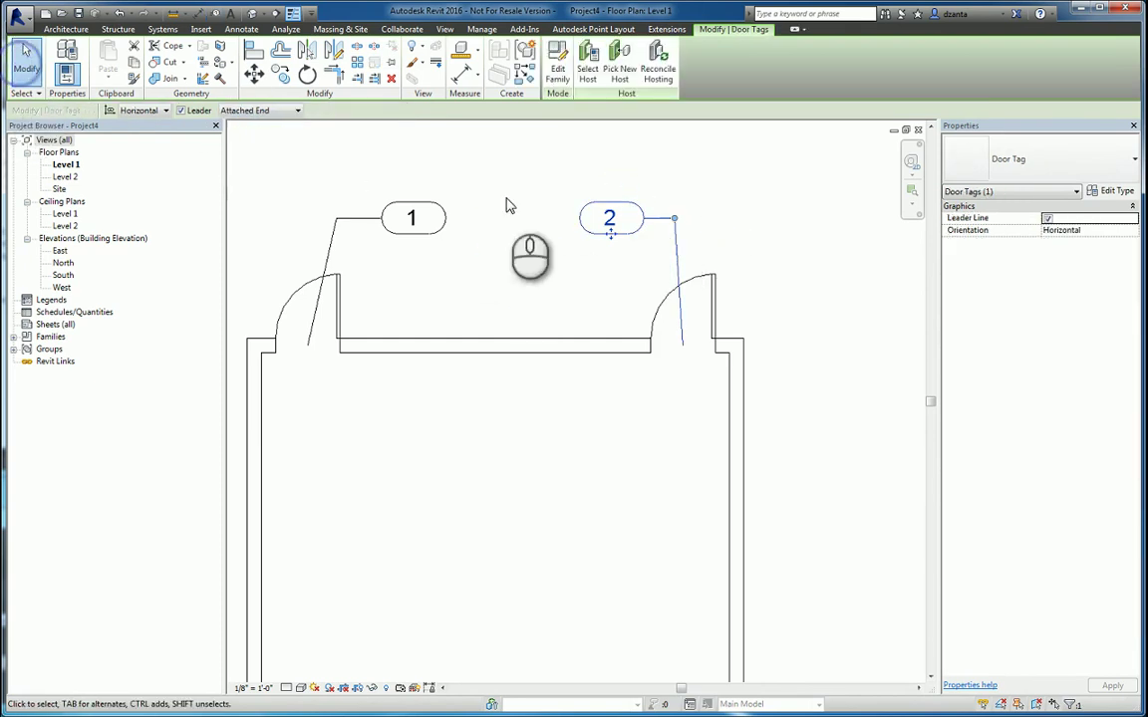
pyautogui.click(647, 190)
pyautogui.click(603, 224)
# Give door tag 2 a free-end leader whose end points at the right door.
pyautogui.click(261, 110)
pyautogui.click(261, 134)
pyautogui.click(677, 186)
pyautogui.click(612, 233)
pyautogui.moveTo(610, 331); pyautogui.dragTo(675, 218)
pyautogui.click(676, 239)
pyautogui.click(287, 230)
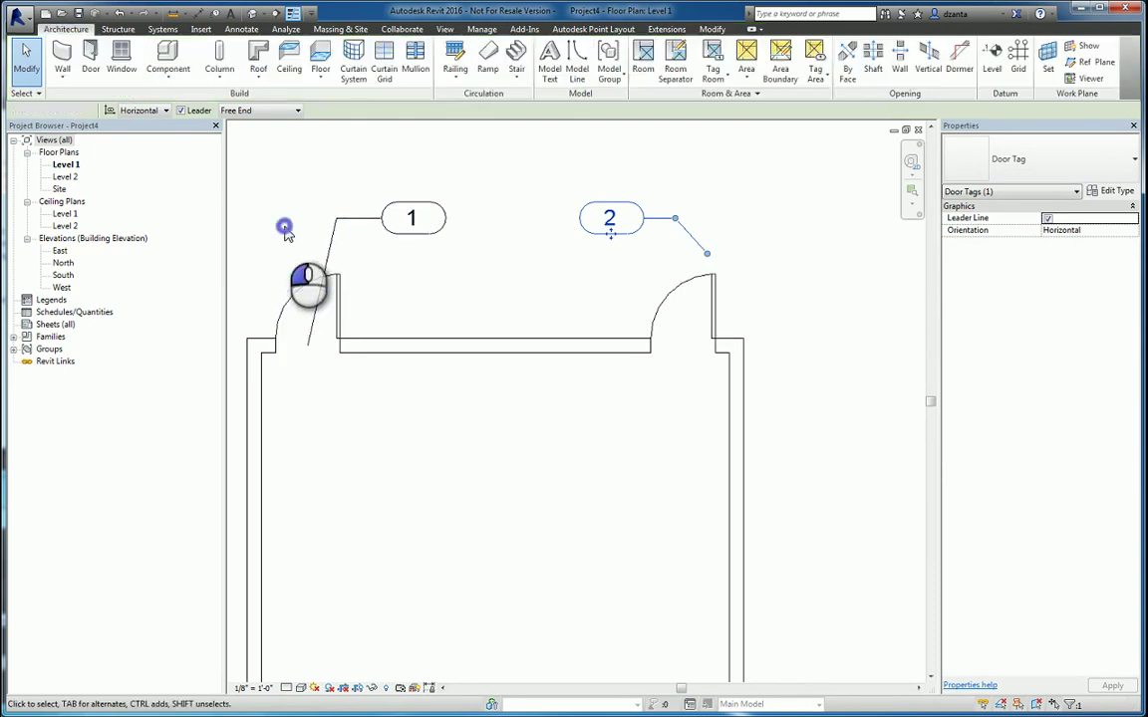
# Reposition door tag 1 closer above its door and recentre the room.
pyautogui.click(354, 218)
pyautogui.moveTo(408, 235)
pyautogui.mouseDown()
pyautogui.moveTo(405, 179)
pyautogui.moveTo(466, 227)
pyautogui.moveTo(407, 239)
pyautogui.moveTo(372, 172)
pyautogui.moveTo(441, 202)
pyautogui.moveTo(388, 243)
pyautogui.mouseUp()
pyautogui.click(508, 309)
pyautogui.scroll(-1, 573, 304)
pyautogui.moveTo(672, 448); pyautogui.dragTo(692, 350, button='middle')
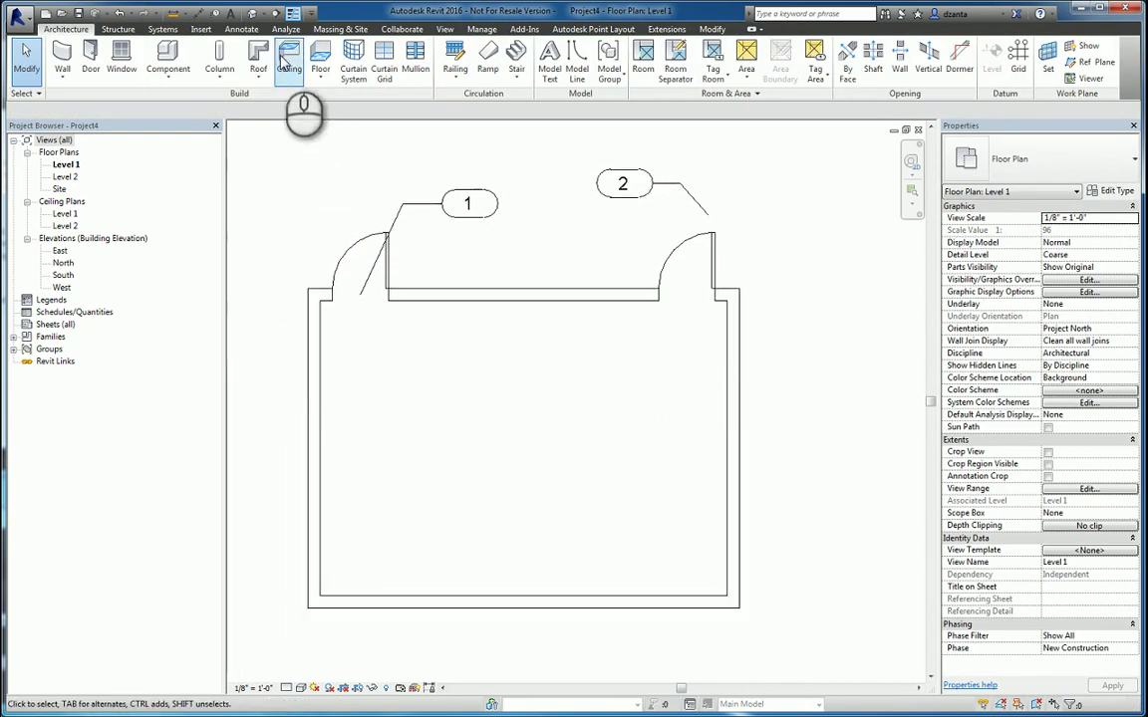
# Tag the top wall between the doors with a free-end leader wall tag reaching into the room.
pyautogui.click(243, 29)
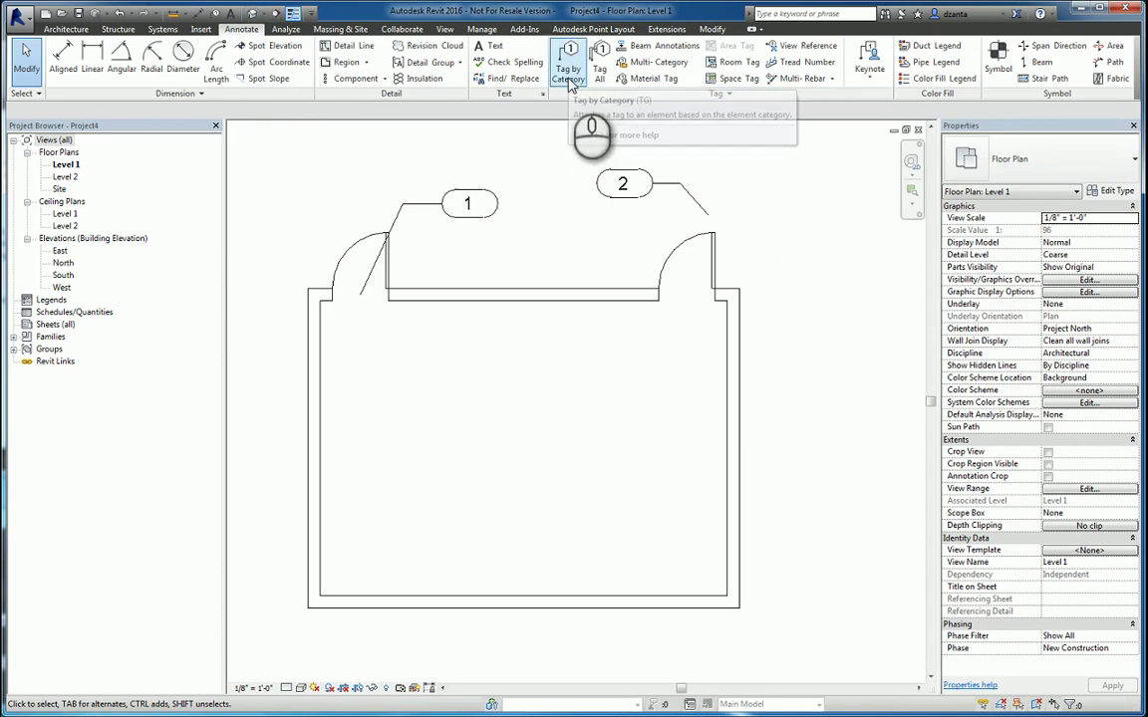
pyautogui.click(656, 65)
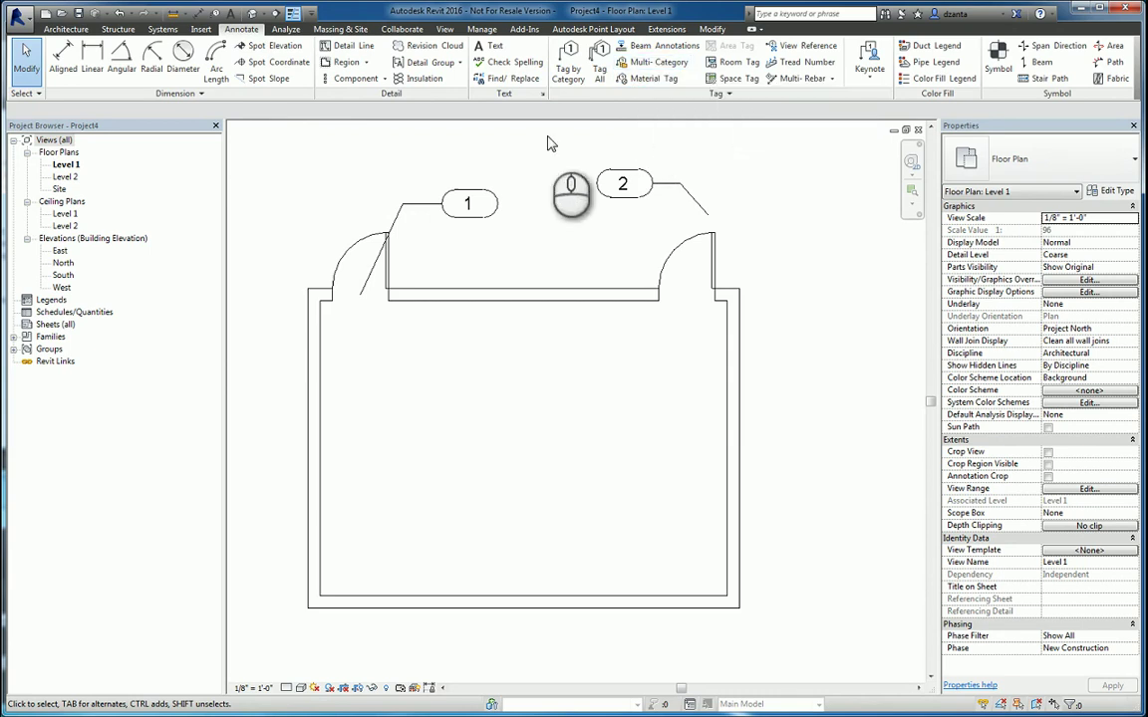
pyautogui.click(568, 66)
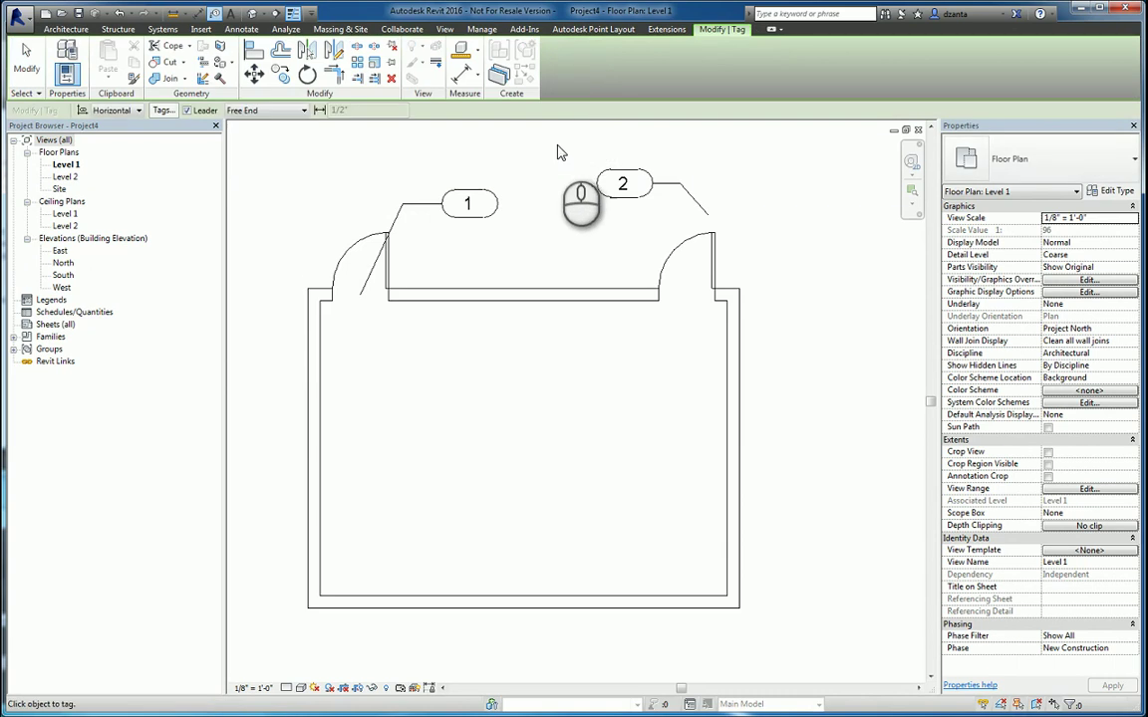
pyautogui.click(555, 304)
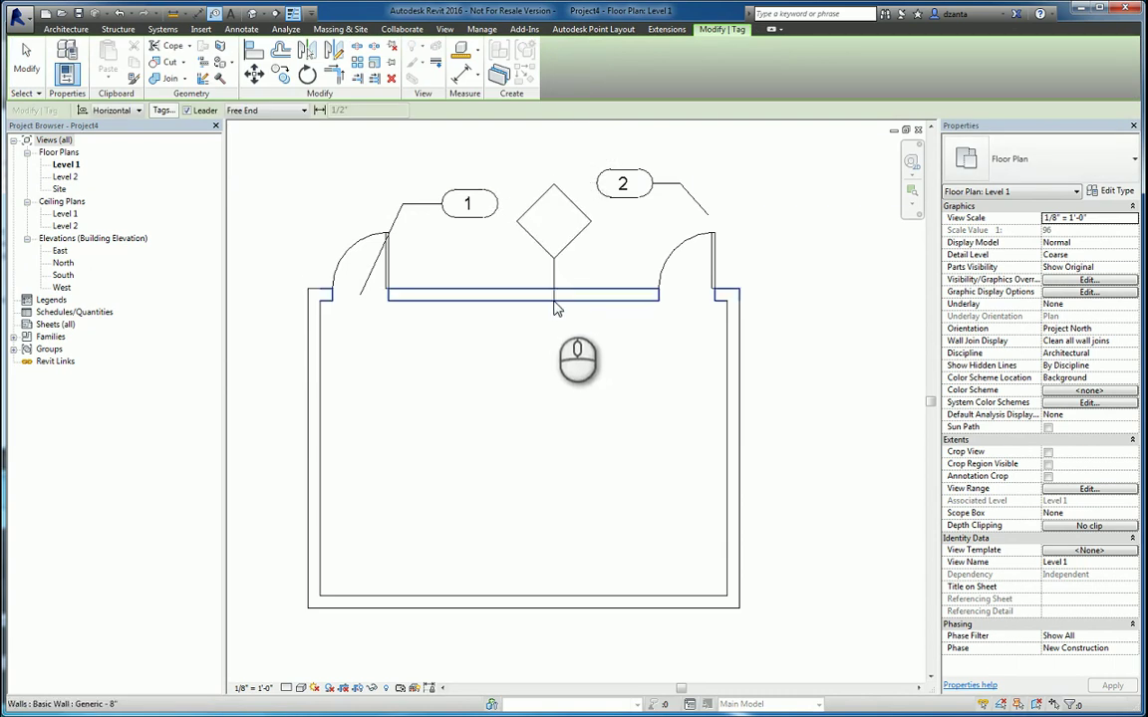
pyautogui.click(555, 304)
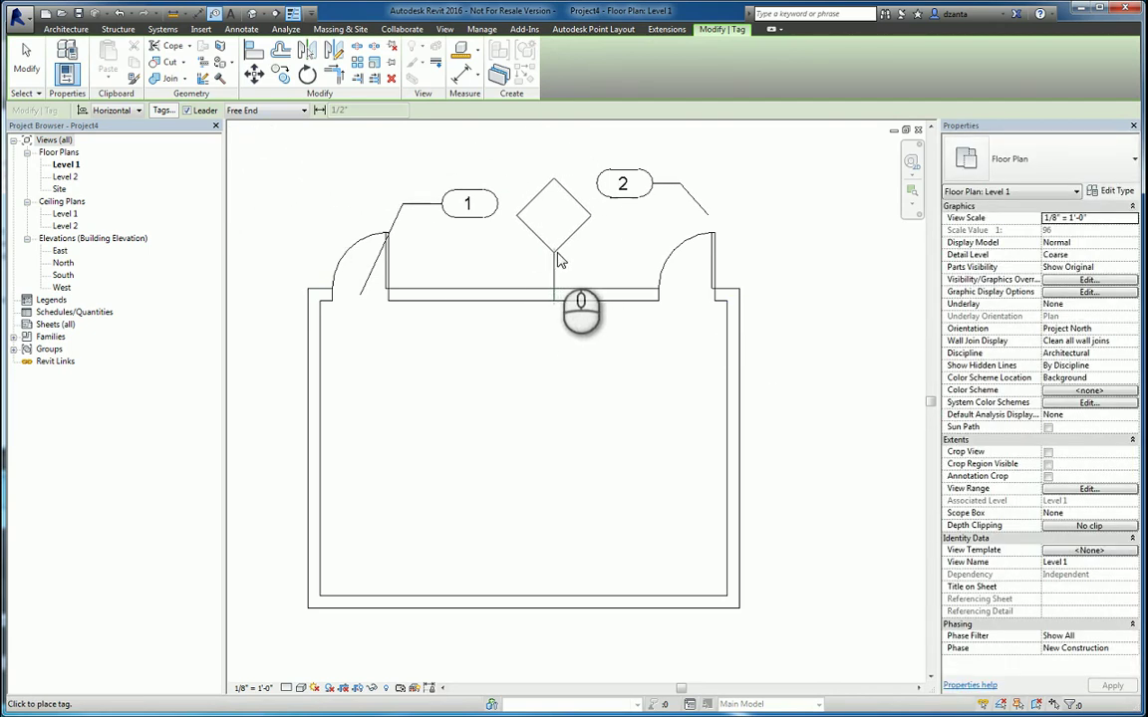
pyautogui.click(554, 252)
pyautogui.click(610, 252)
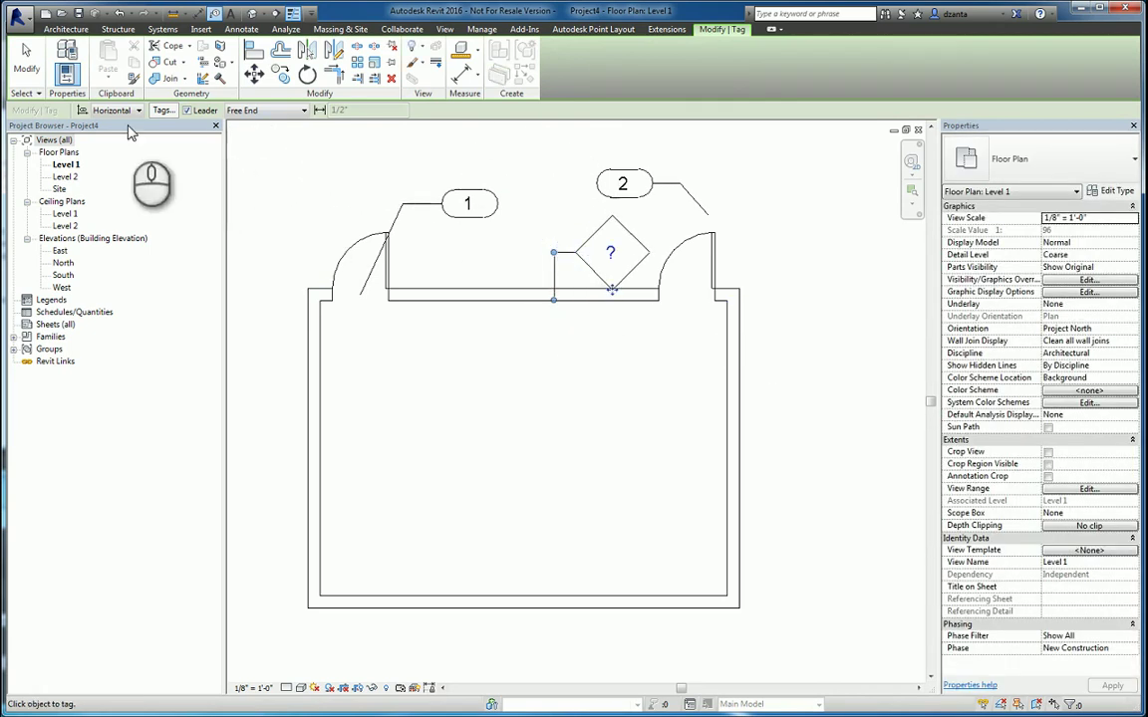
pyautogui.click(31, 78)
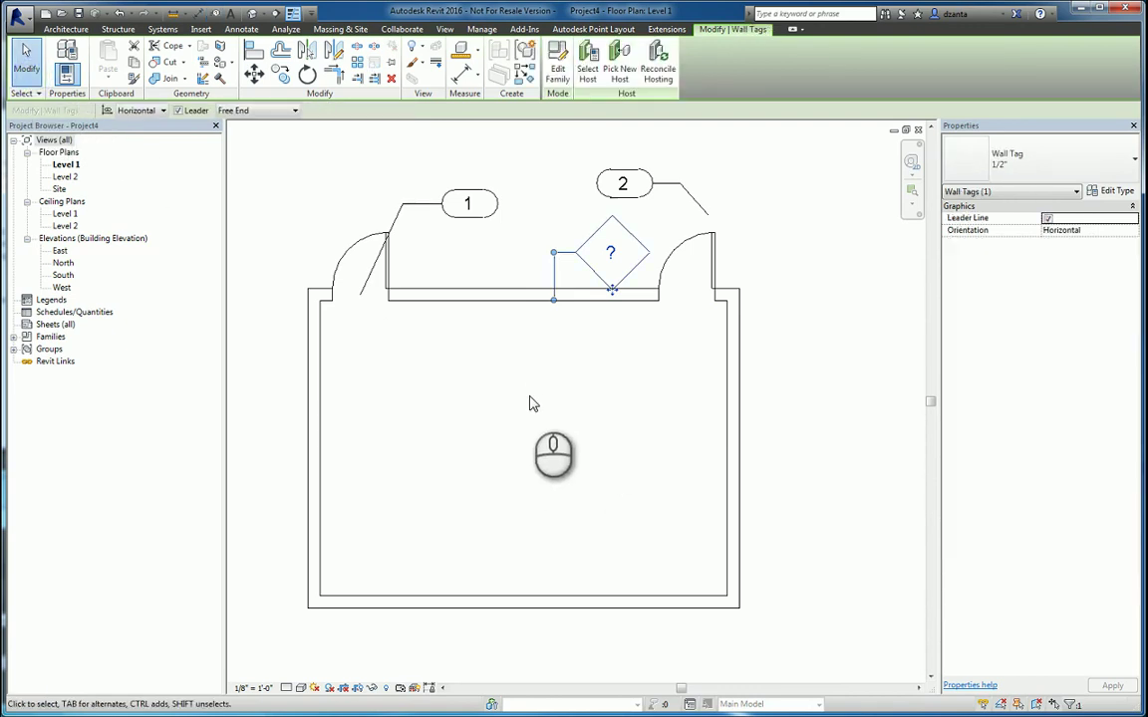
pyautogui.moveTo(554, 305); pyautogui.dragTo(553, 328)
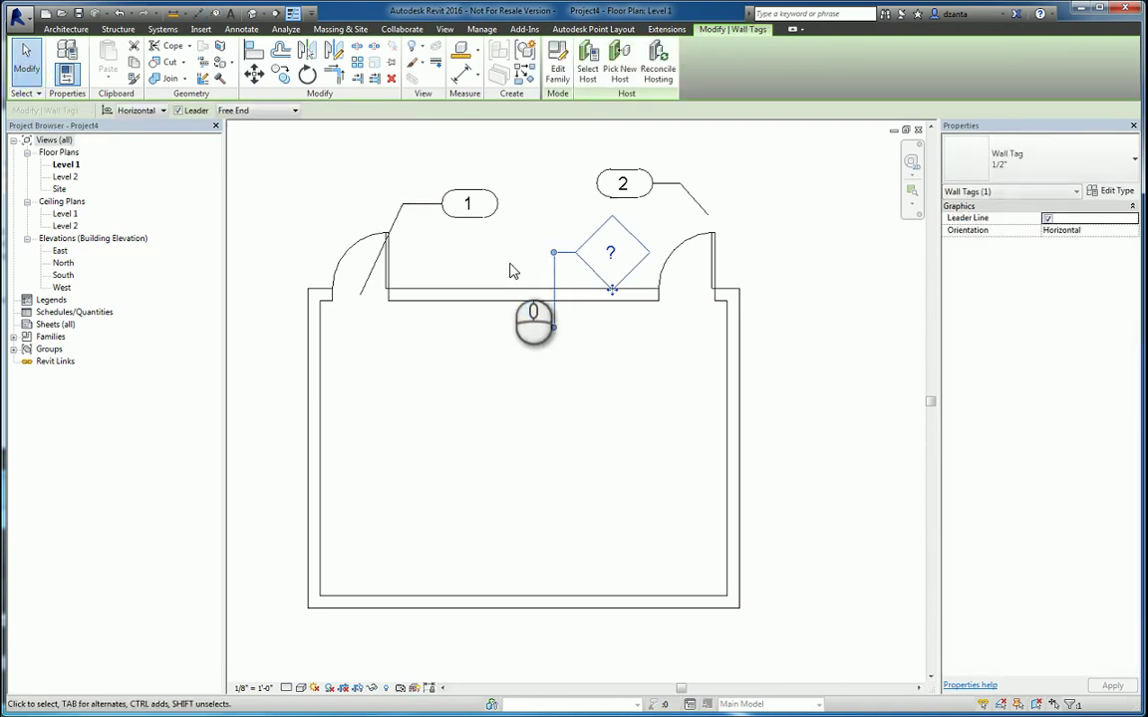
# Place Fixed 36" x 48" windows, two in the left wall and two in the bottom wall.
pyautogui.click(504, 258)
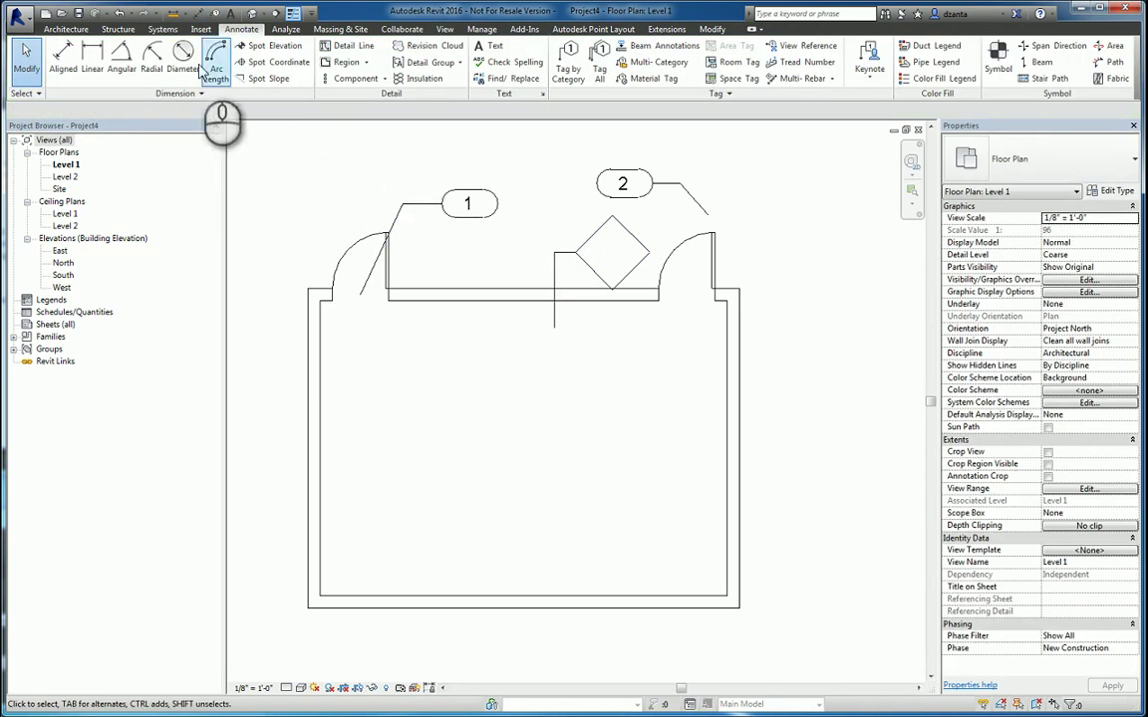
pyautogui.click(80, 28)
pyautogui.click(123, 57)
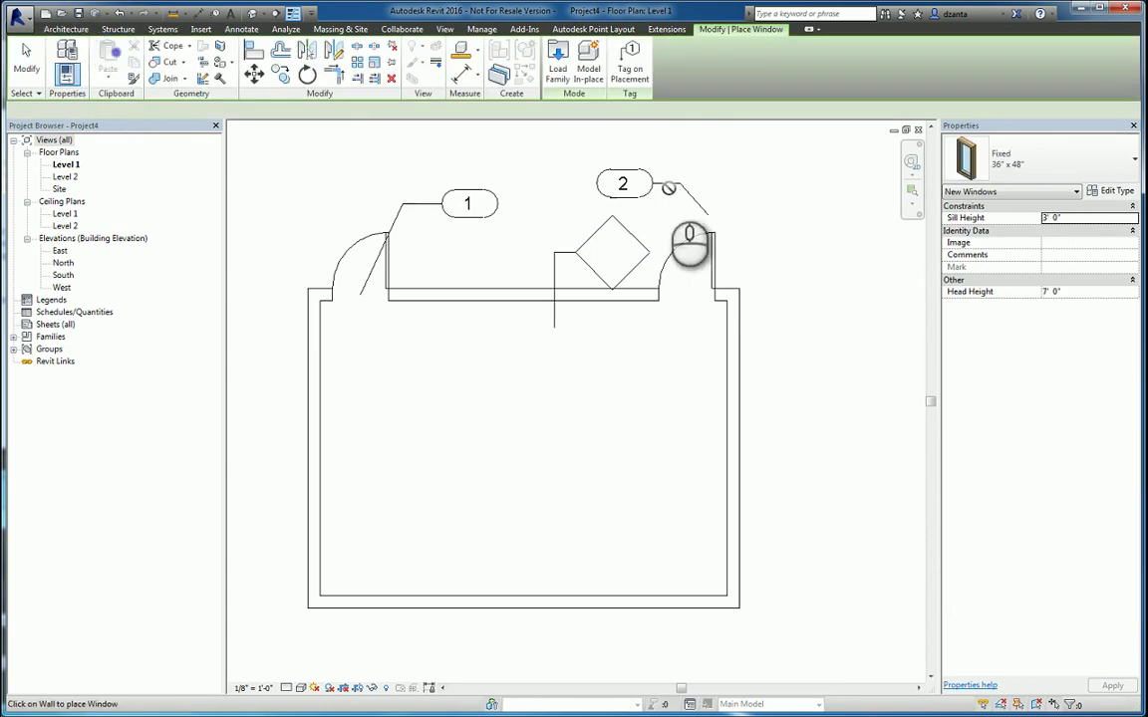
pyautogui.click(308, 394)
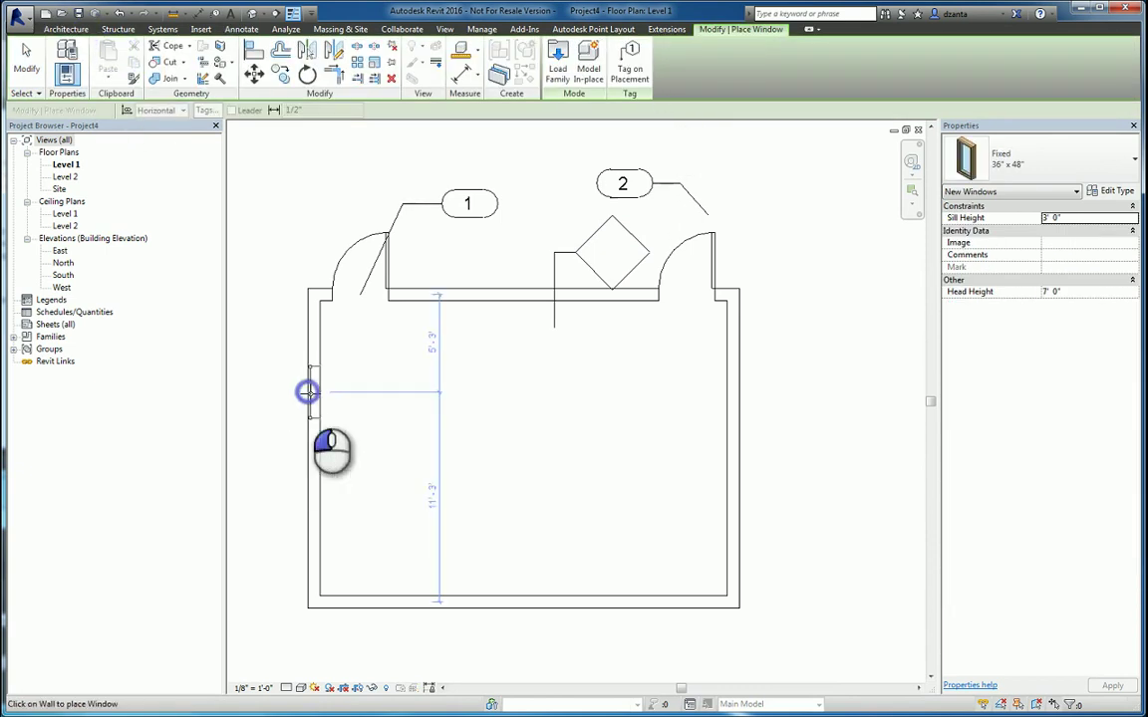
pyautogui.click(308, 514)
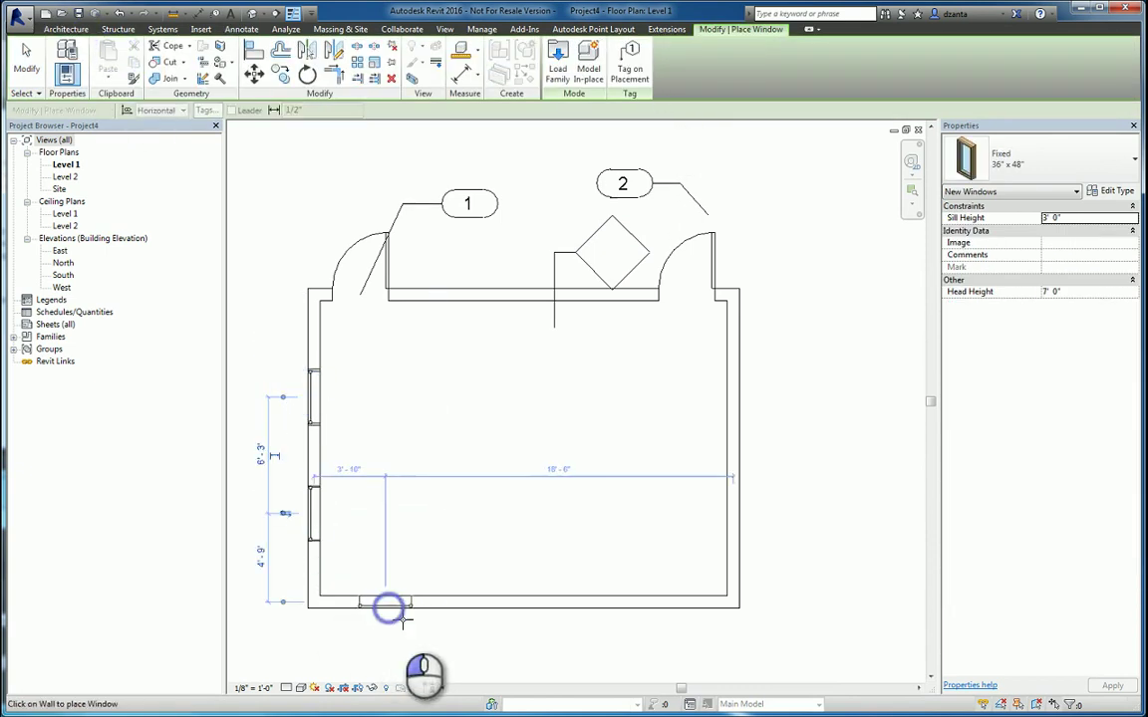
pyautogui.click(387, 604)
pyautogui.click(549, 603)
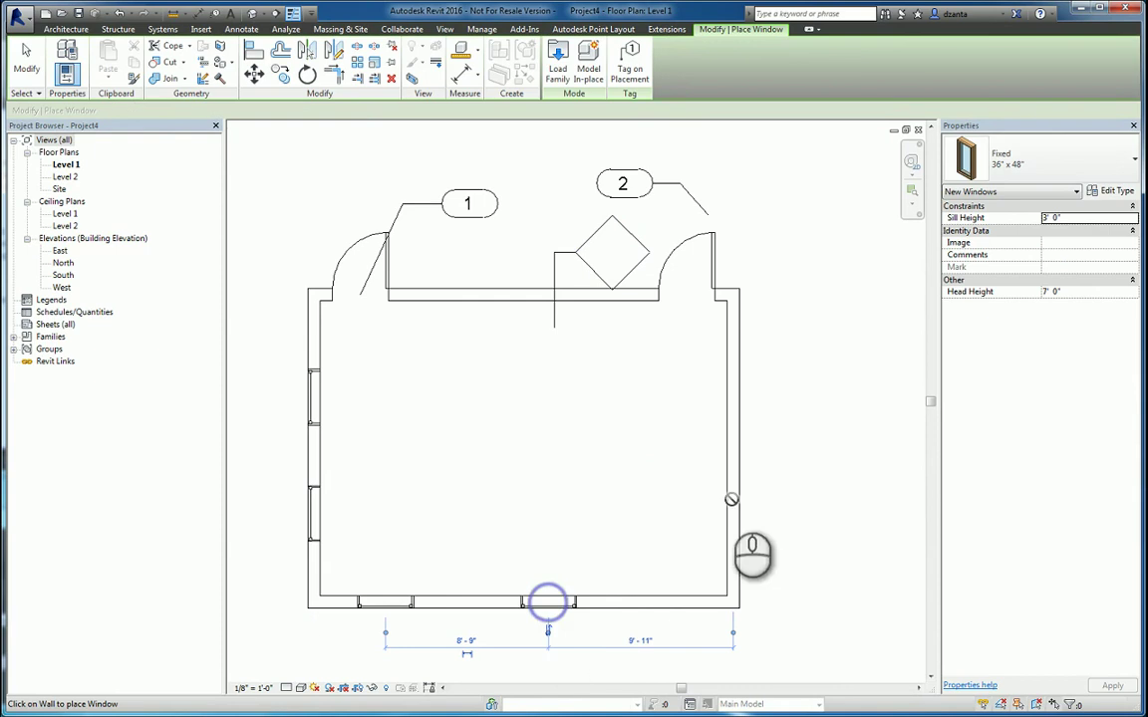
pyautogui.click(27, 60)
# Shift the empty wall tag above the top wall slightly to the left.
pyautogui.scroll(-2, 558, 328)
pyautogui.moveTo(585, 344); pyautogui.dragTo(593, 289, button='middle')
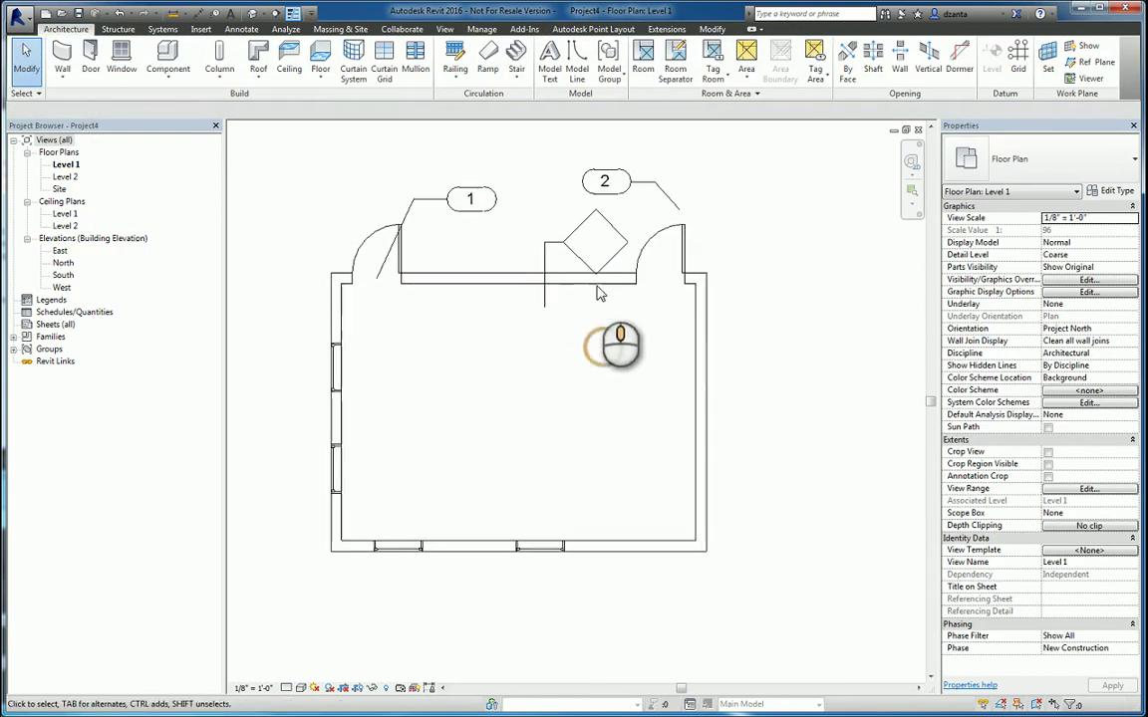
pyautogui.click(562, 243)
pyautogui.moveTo(553, 247); pyautogui.dragTo(520, 240)
# Enter Type Mark WallA for the right wall's Generic - 8" type so its tag reads WallA.
pyautogui.click(810, 308)
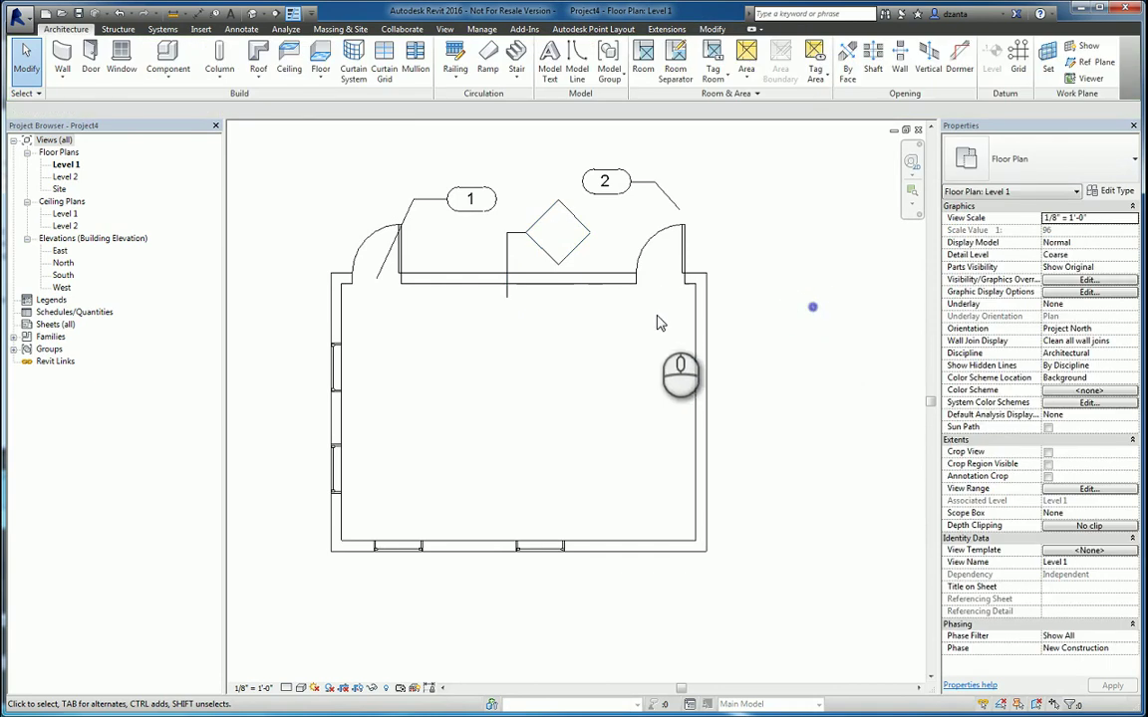
pyautogui.click(702, 317)
pyautogui.click(1111, 190)
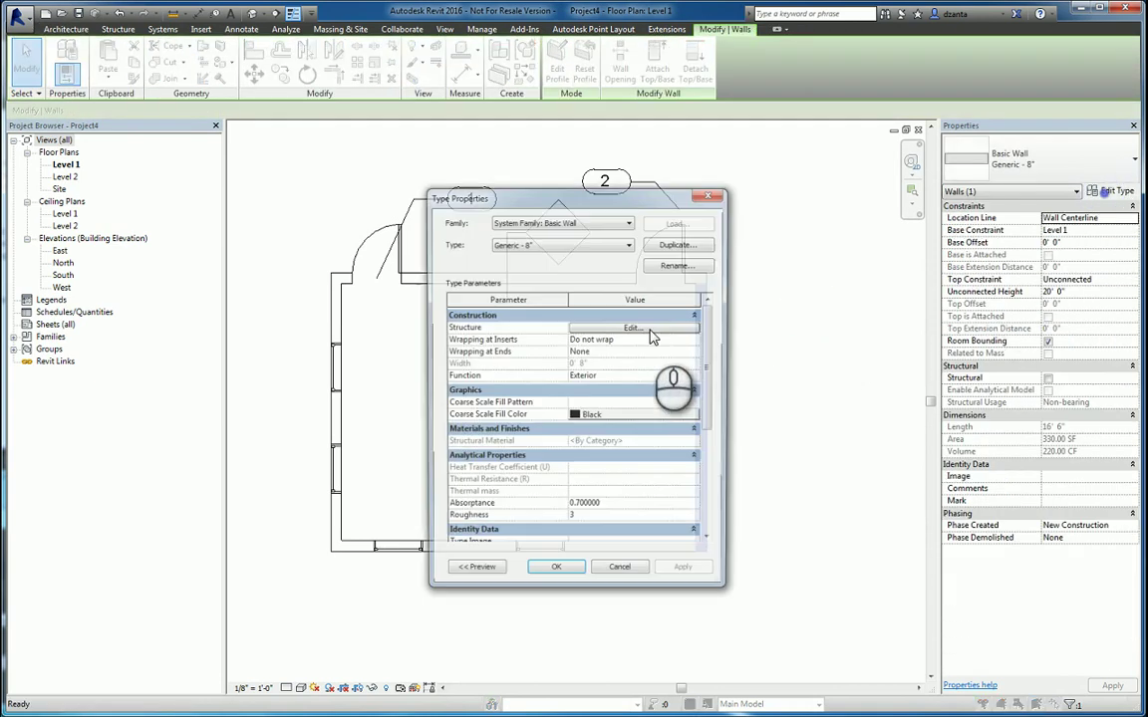
pyautogui.moveTo(715, 330); pyautogui.dragTo(715, 430)
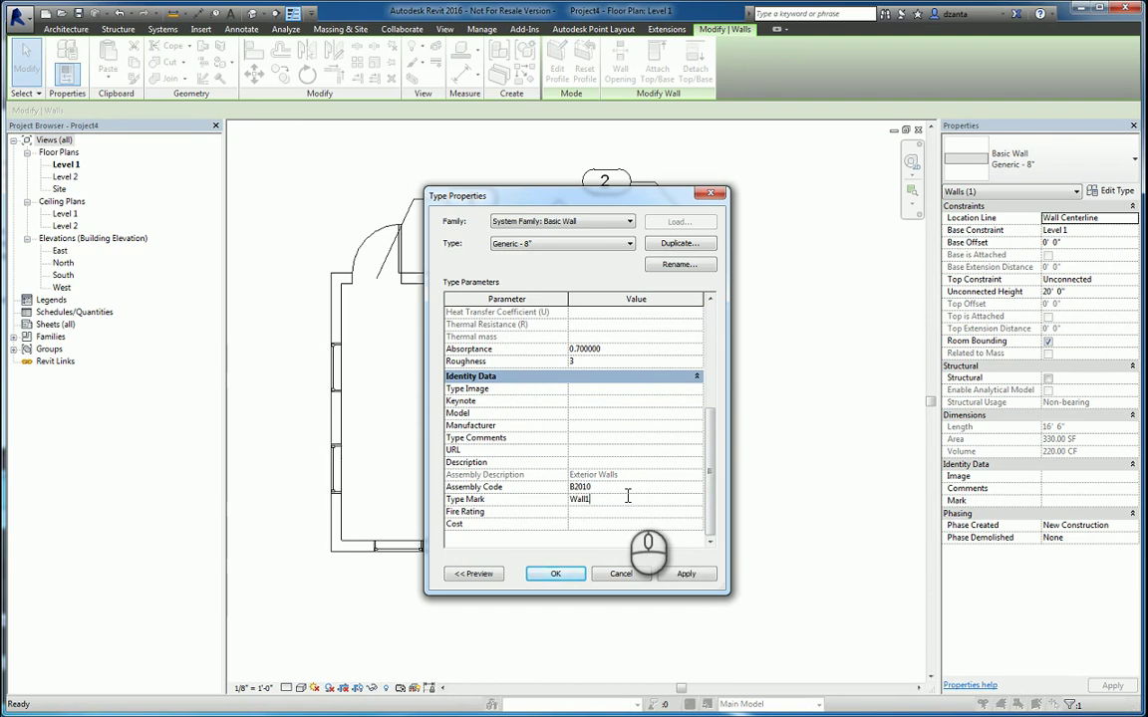
pyautogui.click(555, 574)
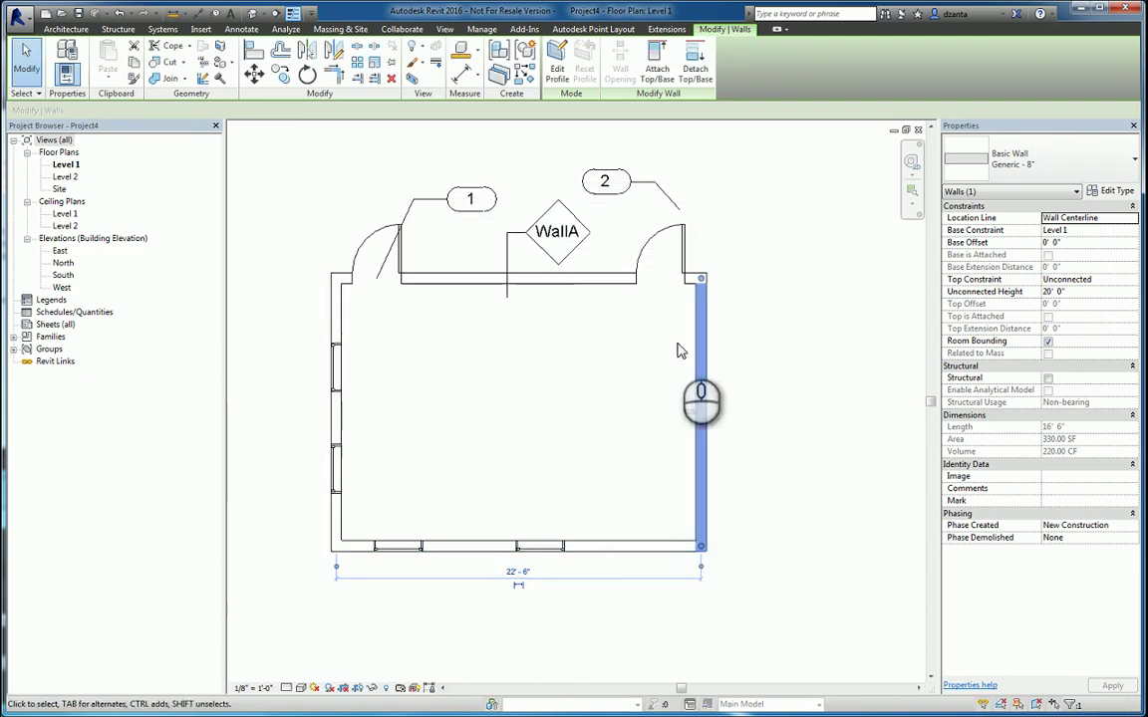
pyautogui.click(793, 397)
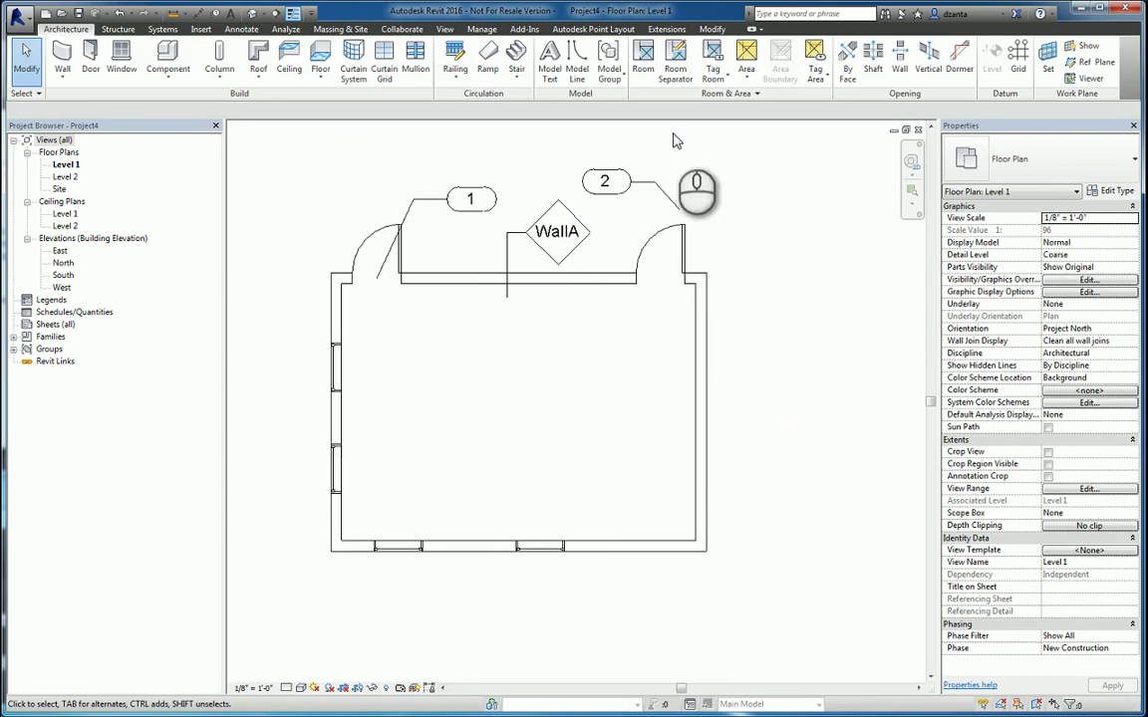
pyautogui.click(249, 30)
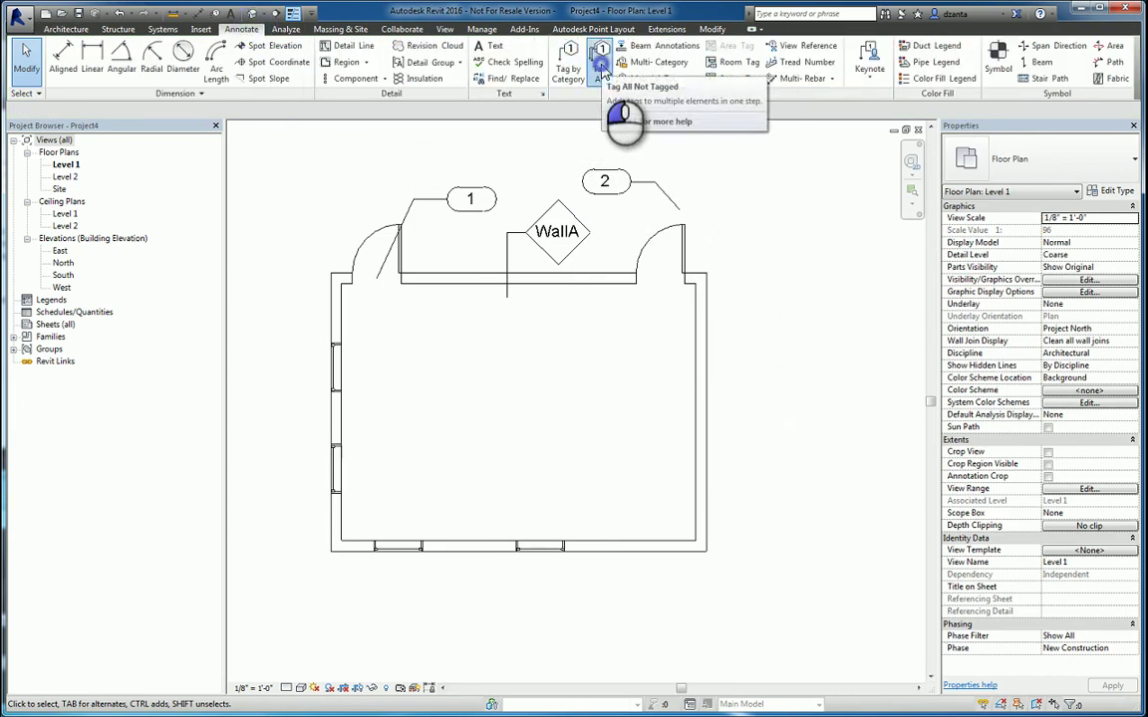
# Run Tag All with Wall Tags and Window Tags selected and Leader checked.
pyautogui.click(602, 70)
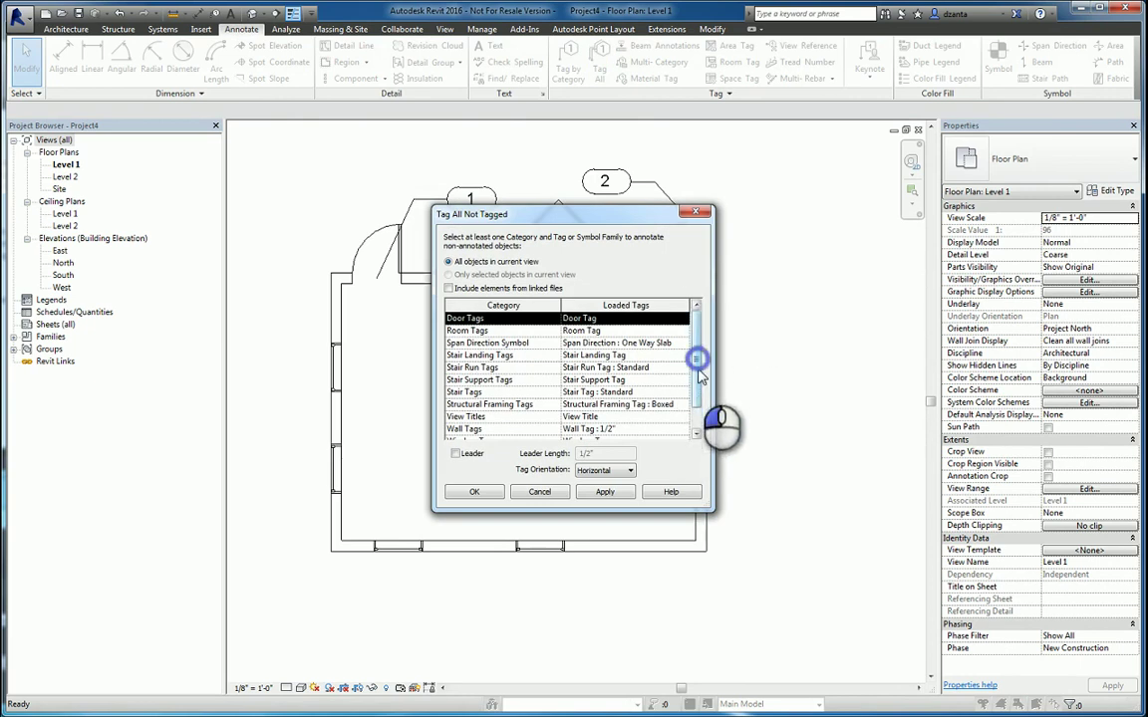
pyautogui.moveTo(697, 357); pyautogui.dragTo(701, 405)
pyautogui.click(499, 417)
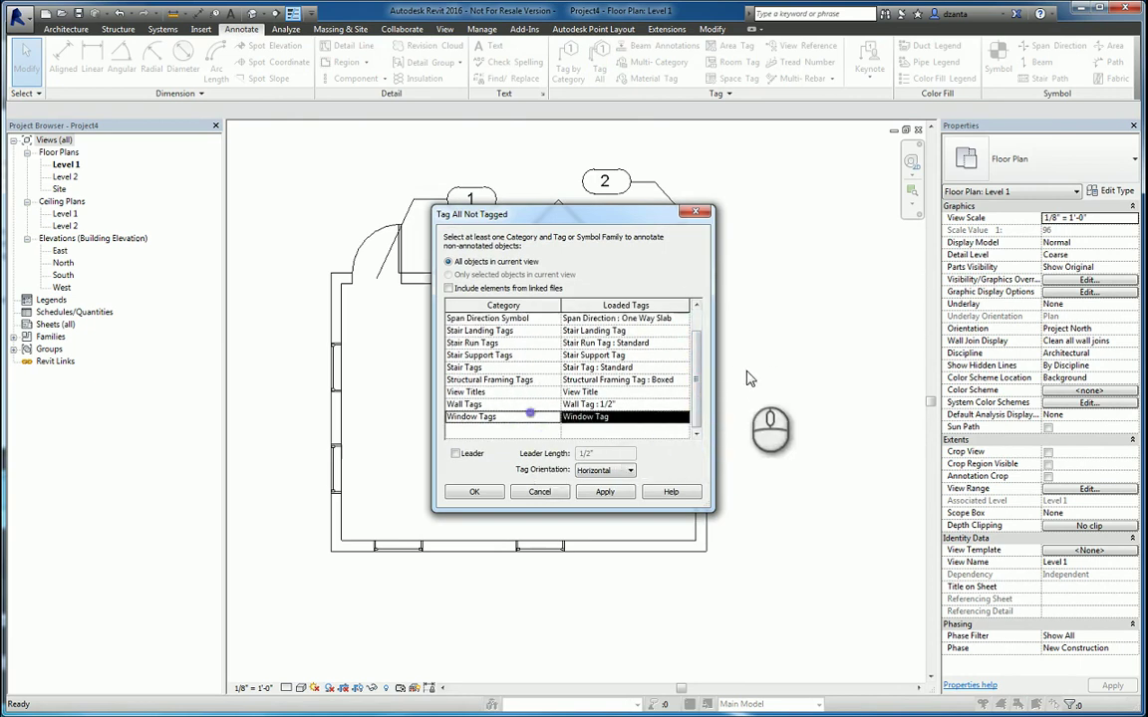
pyautogui.scroll(1, 698, 356)
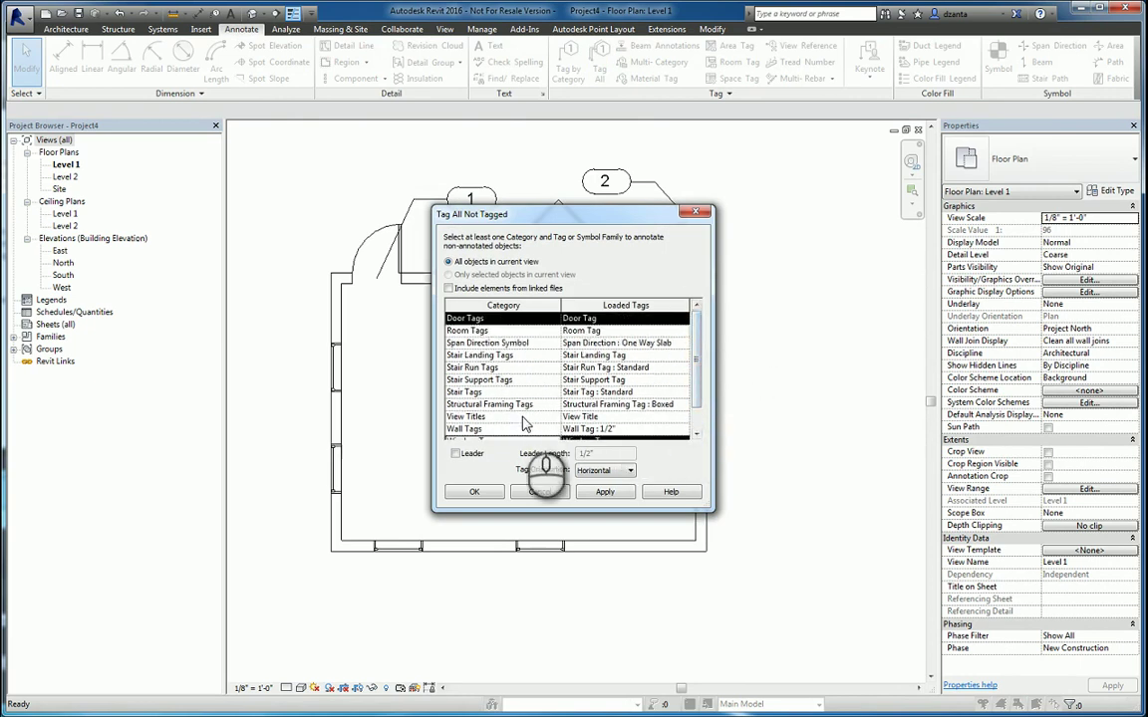
pyautogui.scroll(-1, 694, 366)
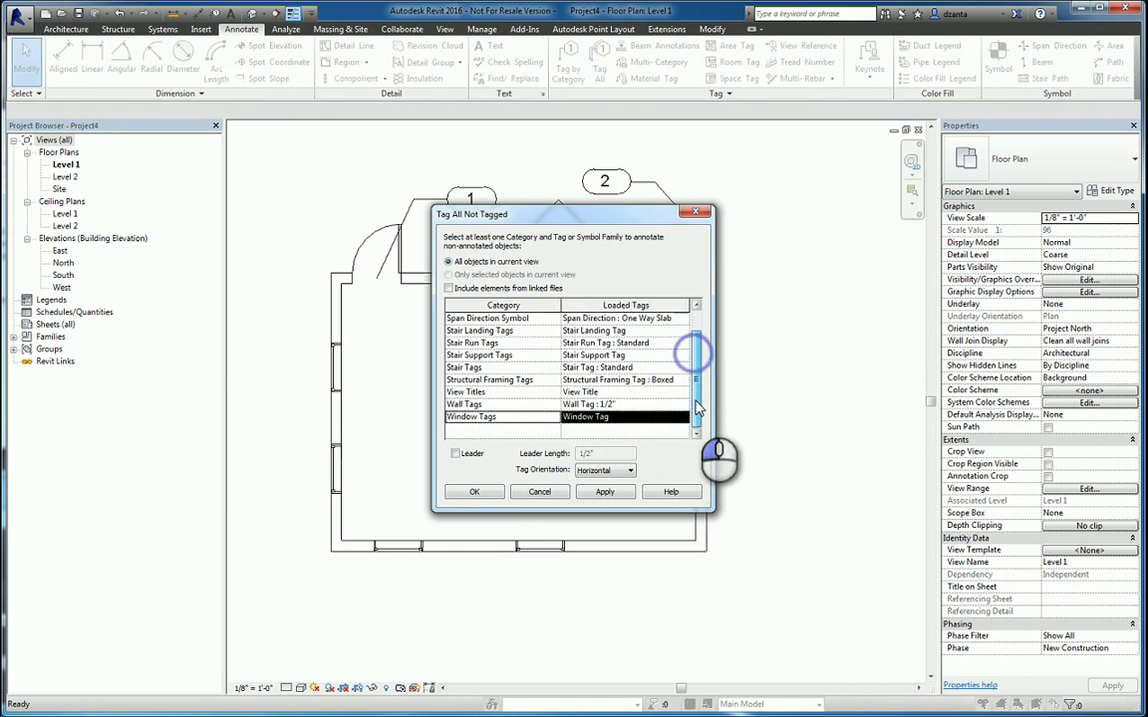
pyautogui.keyDown('ctrl'); pyautogui.click(469, 404); pyautogui.keyUp('ctrl')
pyautogui.click(456, 455)
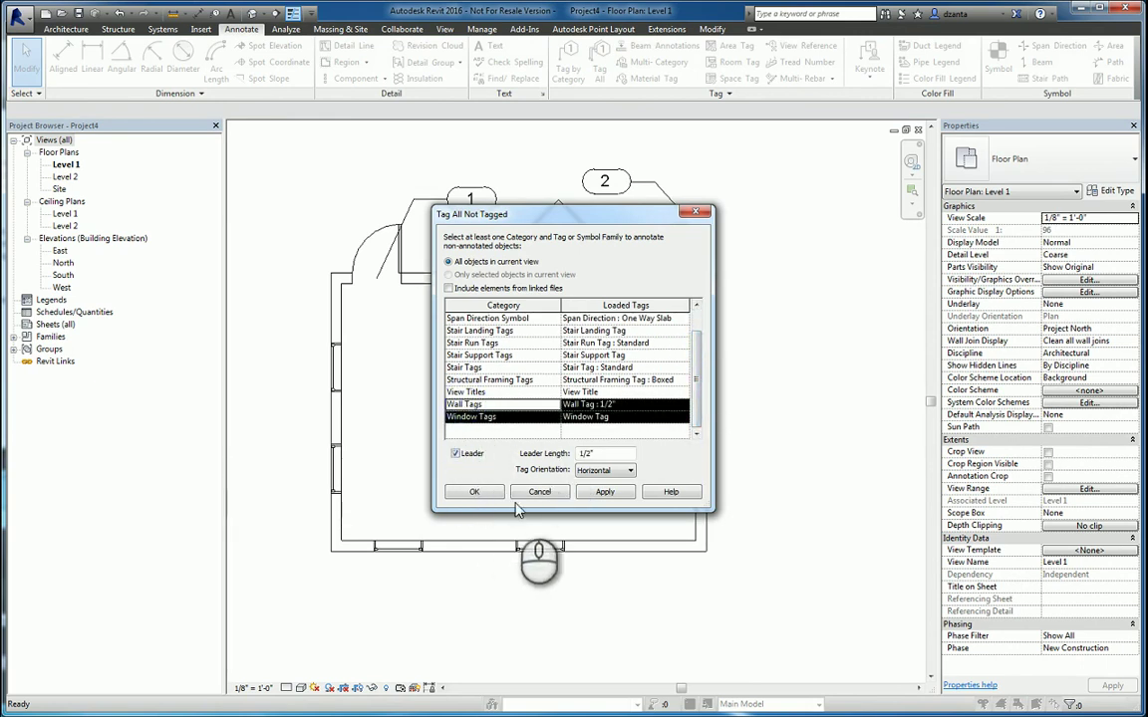
pyautogui.click(475, 495)
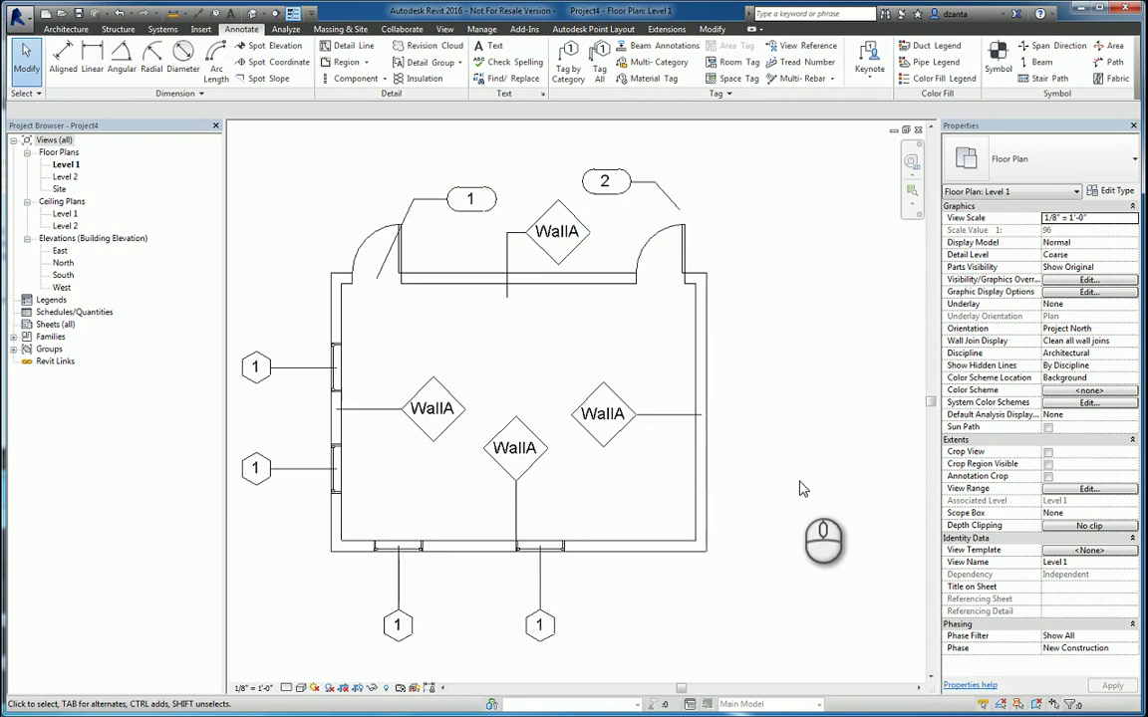
# Move the right WallA tag toward its wall and give it a free-end leader touching the wall.
pyautogui.click(659, 414)
pyautogui.moveTo(644, 419); pyautogui.dragTo(696, 405)
pyautogui.scroll(5, 709, 394)
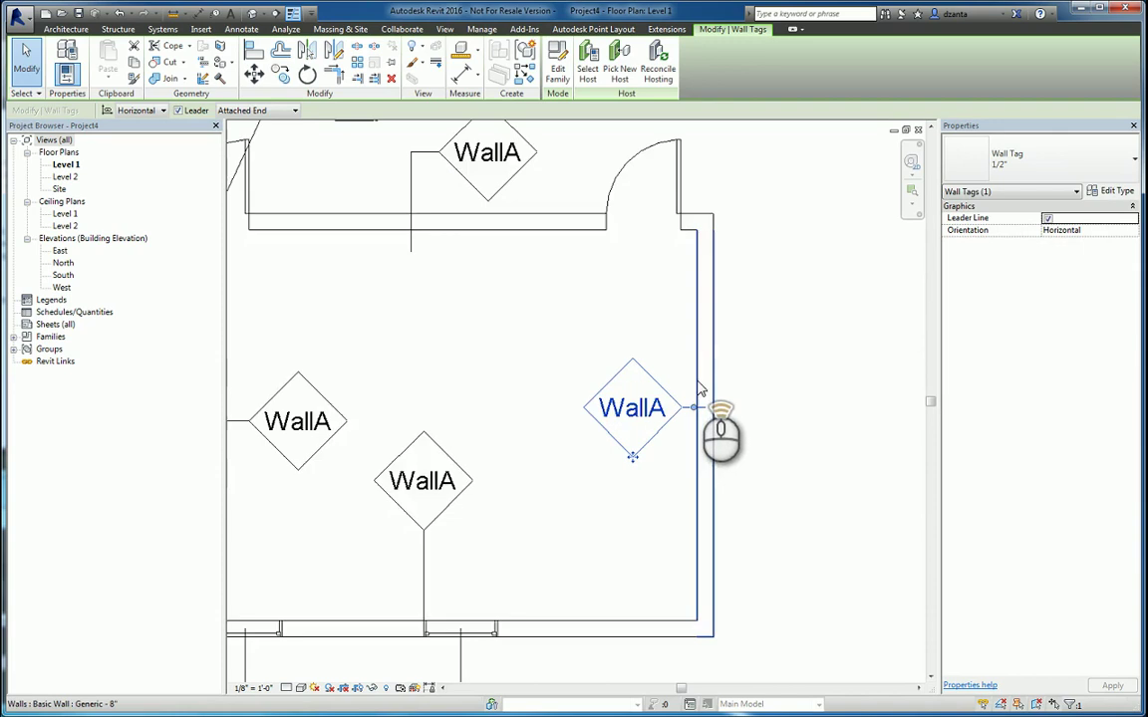
pyautogui.click(254, 110)
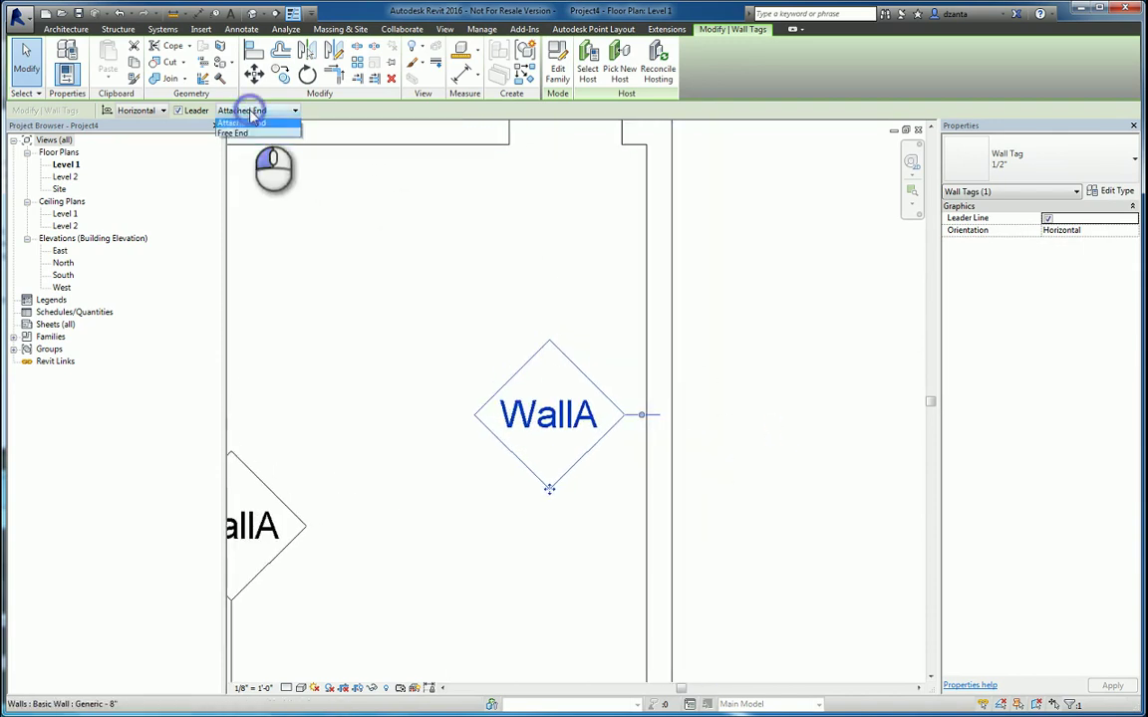
pyautogui.click(256, 131)
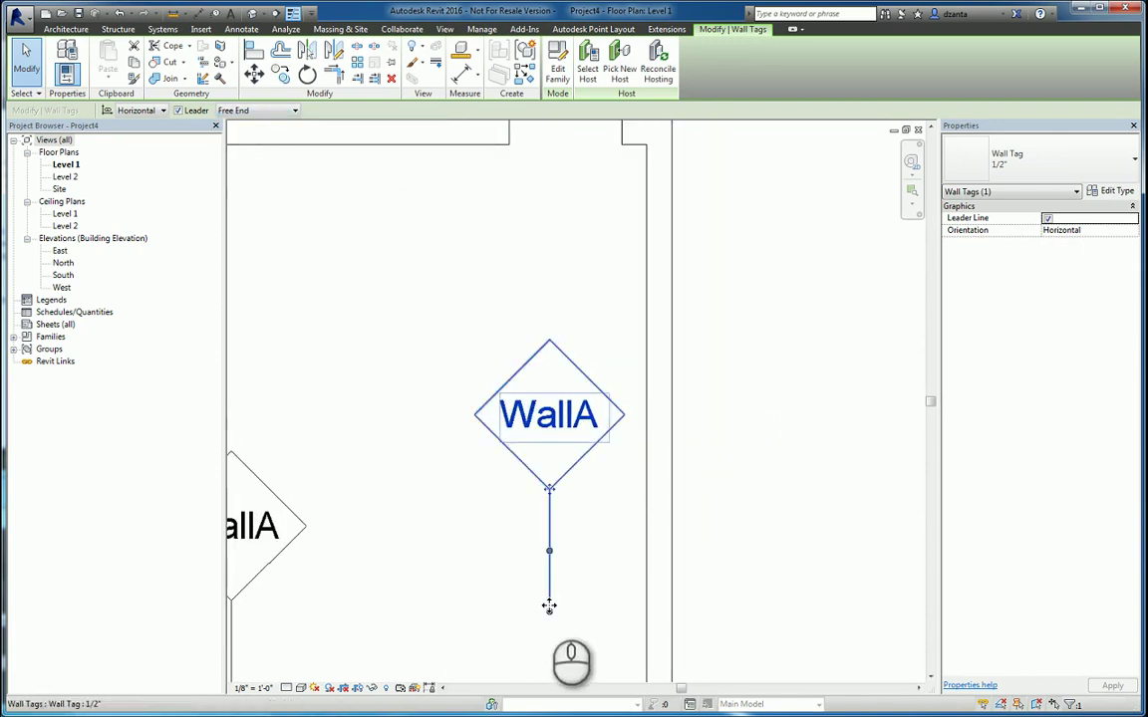
pyautogui.moveTo(549, 611); pyautogui.dragTo(691, 415)
pyautogui.click(705, 453)
pyautogui.scroll(-5, 697, 468)
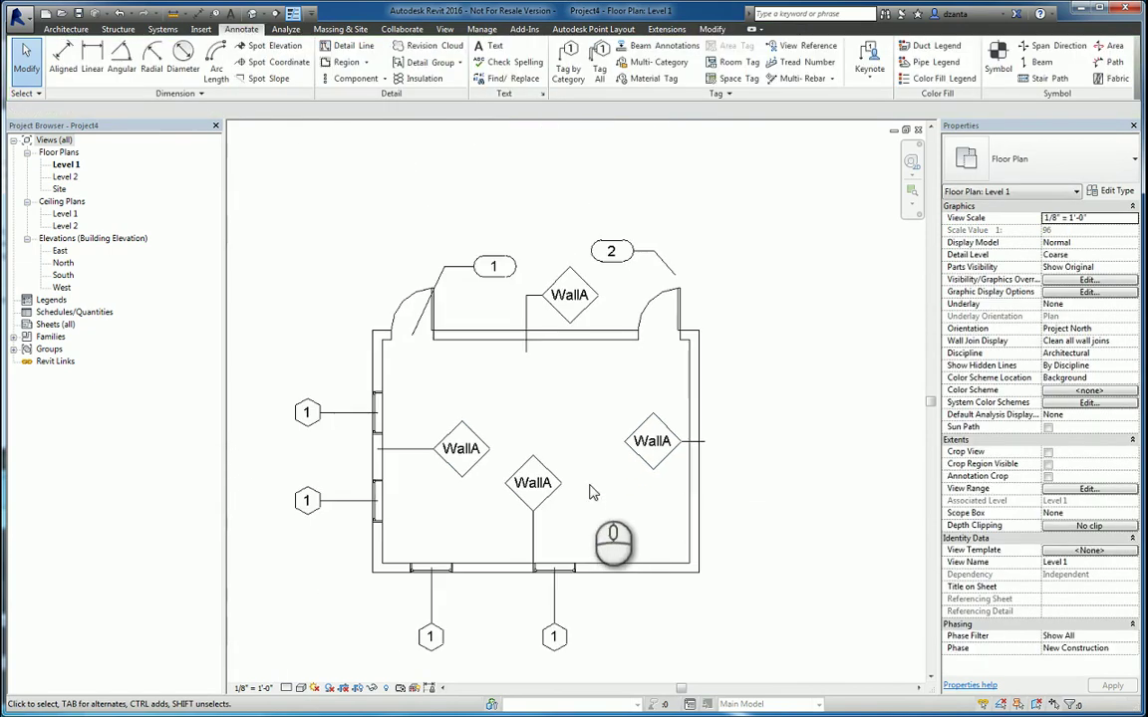
pyautogui.moveTo(603, 497); pyautogui.dragTo(638, 463, button='middle')
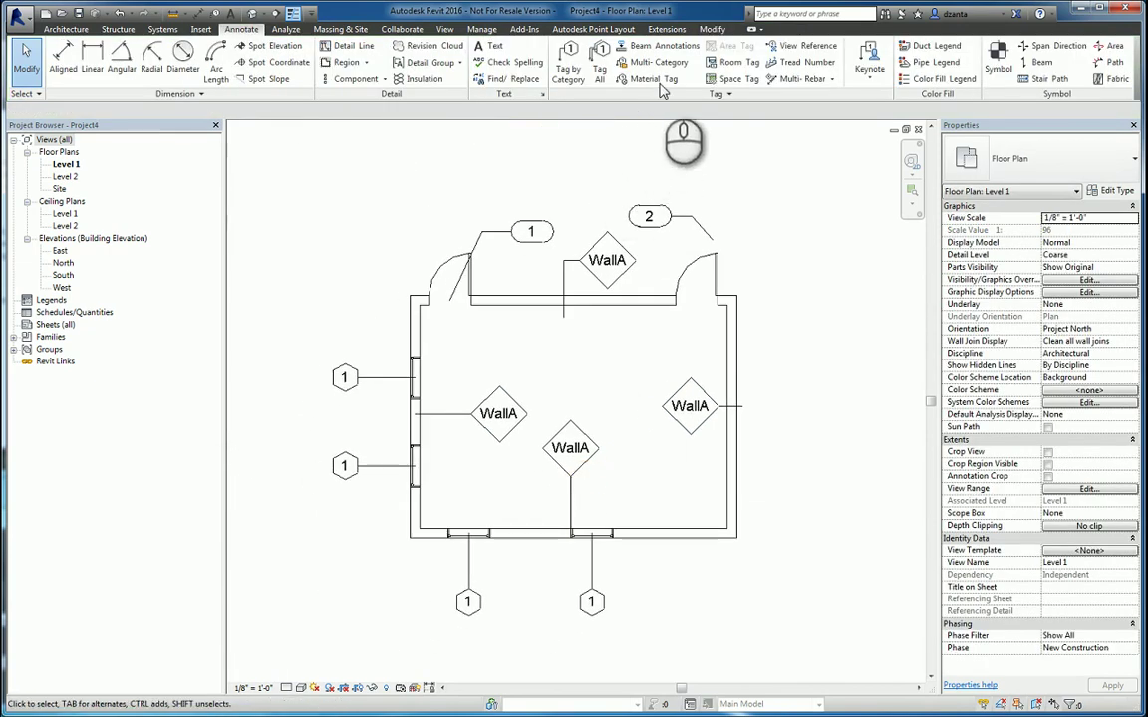
# Switch the right exterior wall's type to Generic - 4" Brick.
pyautogui.click(731, 336)
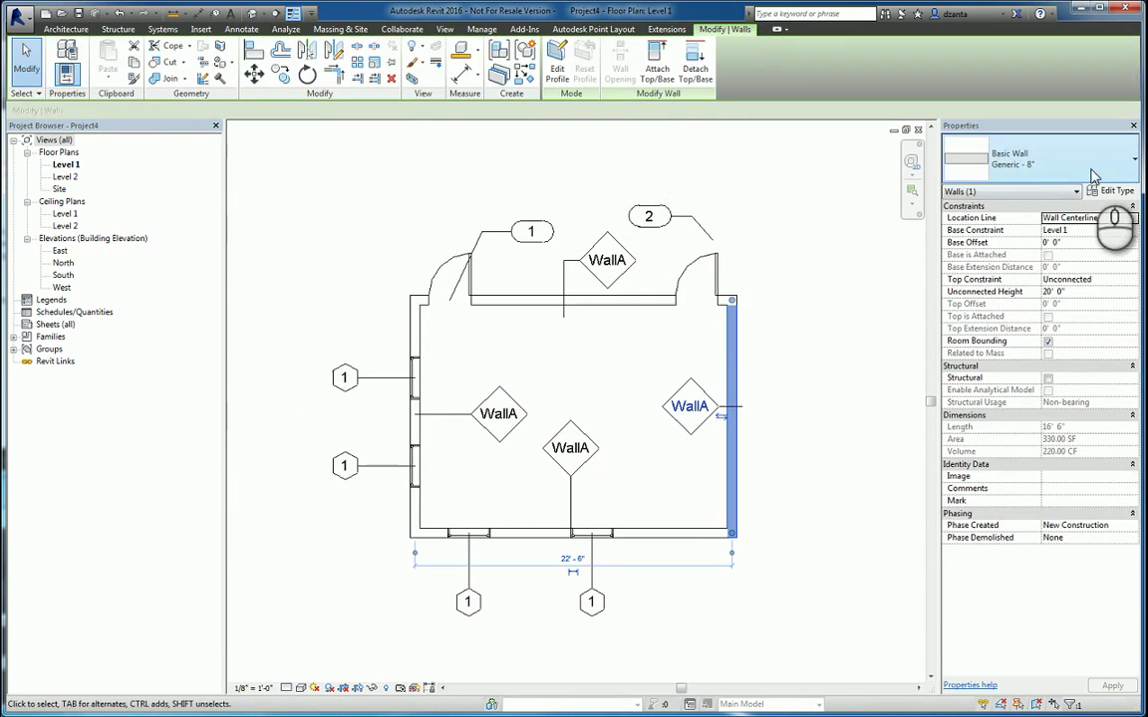
pyautogui.click(1130, 162)
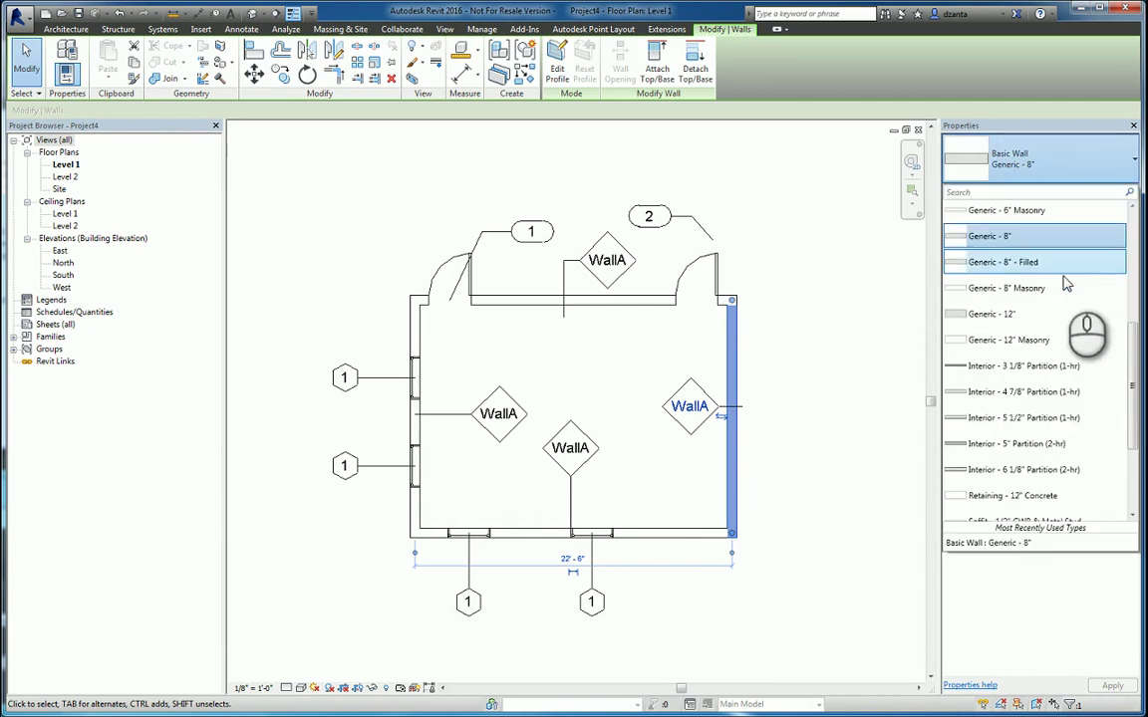
pyautogui.scroll(5, 1122, 259)
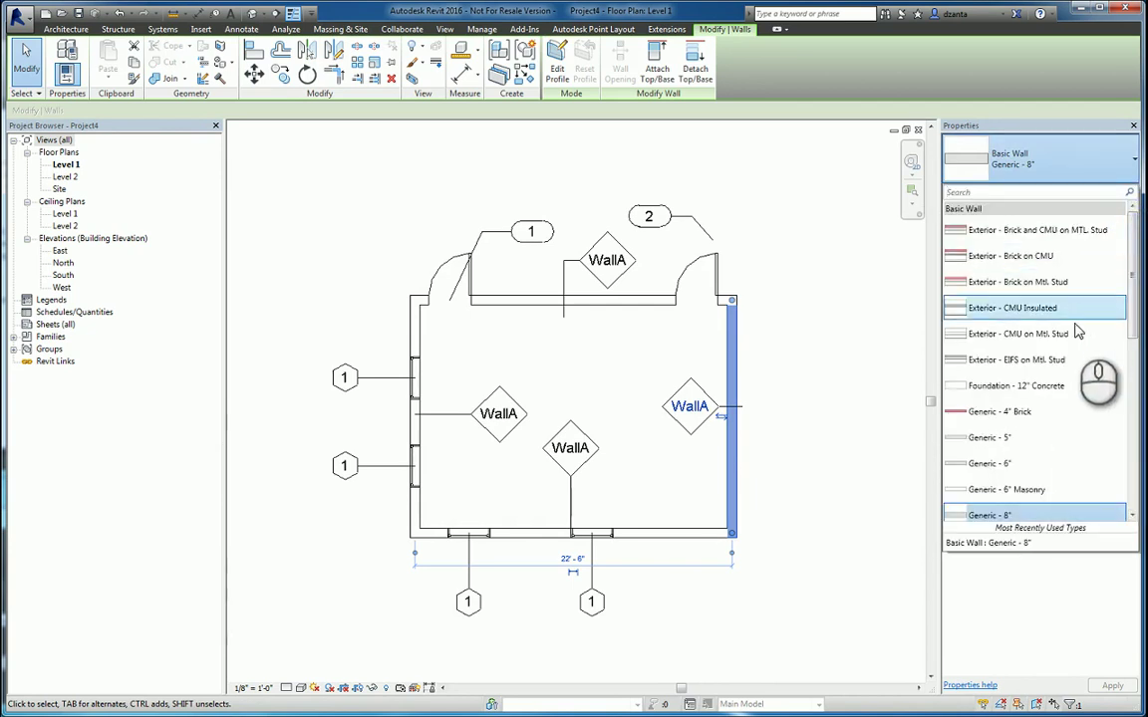
pyautogui.click(997, 411)
pyautogui.click(842, 261)
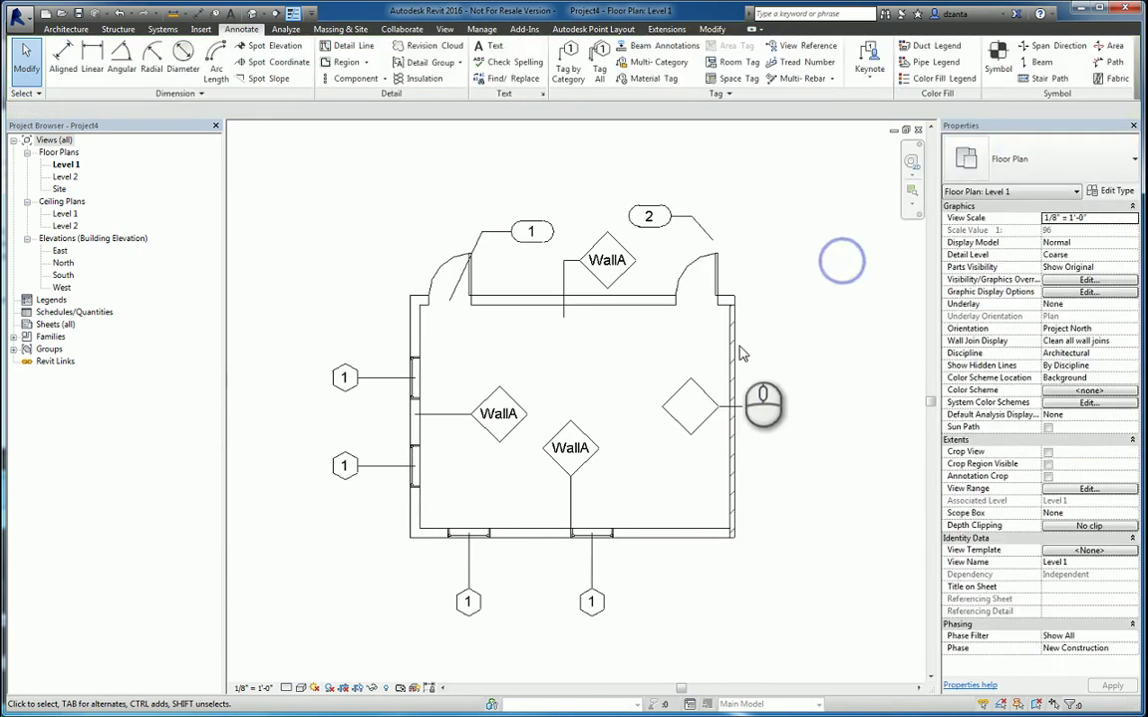
pyautogui.click(735, 346)
# Through the brick wall's structure, set Brick, Common's description to 4" Nominal Brick and close the dialogs.
pyautogui.click(1118, 206)
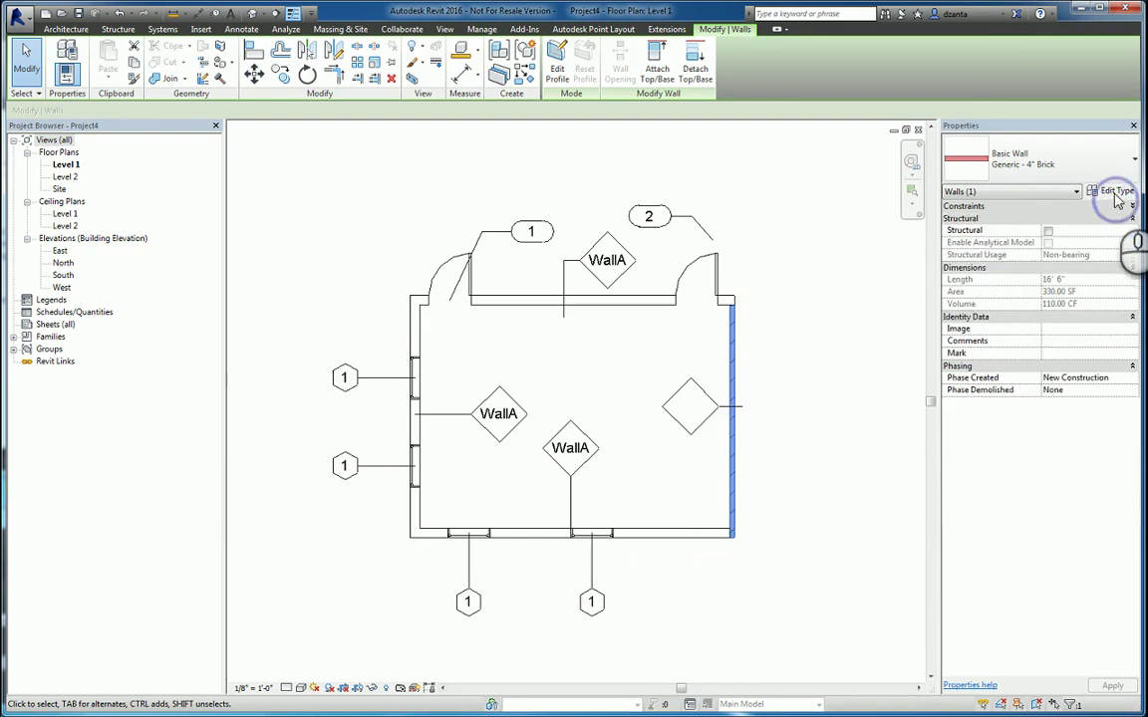
pyautogui.click(1121, 205)
pyautogui.click(1114, 191)
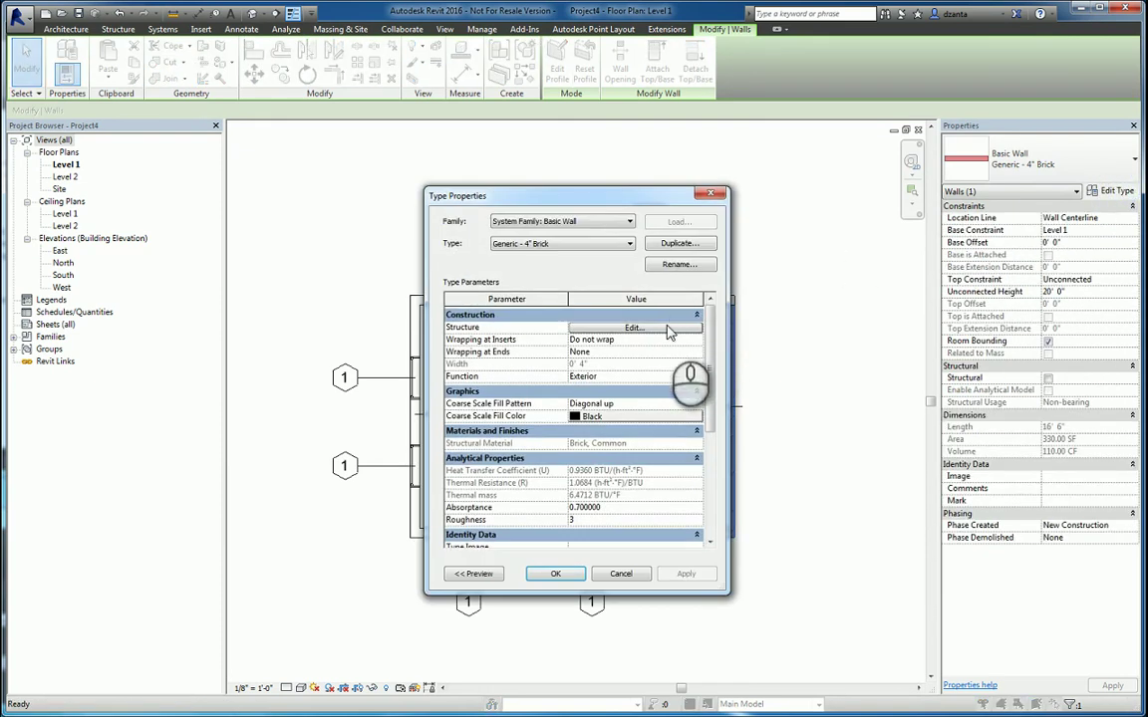
pyautogui.click(634, 328)
pyautogui.click(572, 341)
pyautogui.click(572, 341)
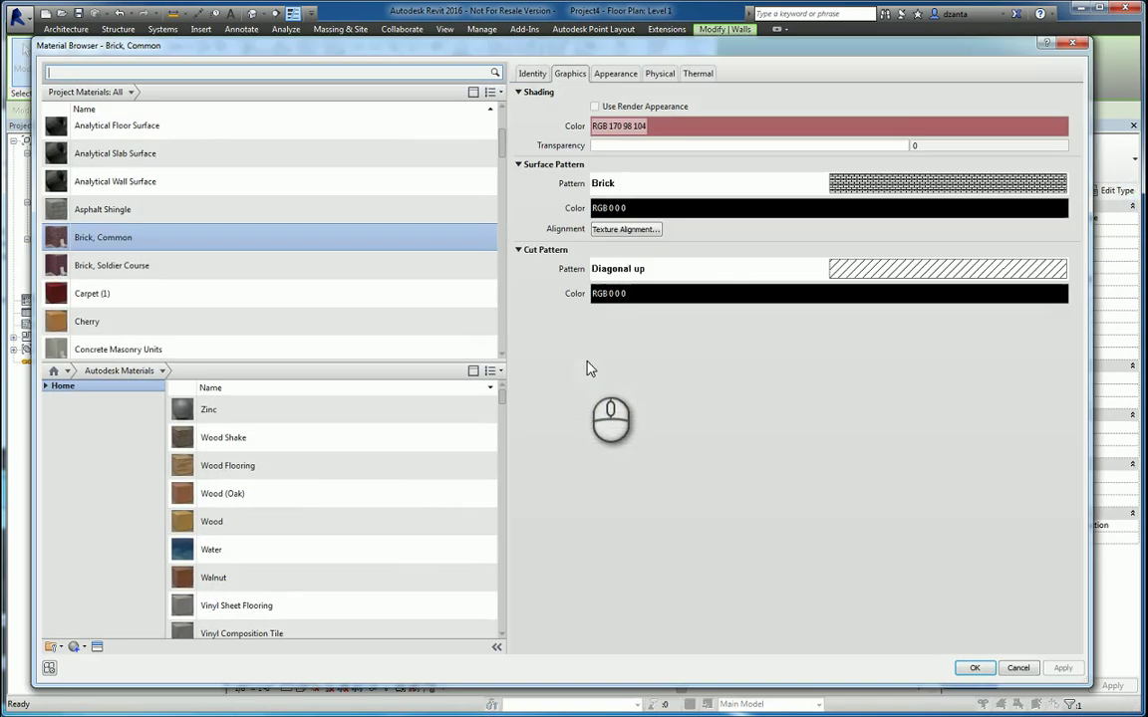
pyautogui.click(528, 74)
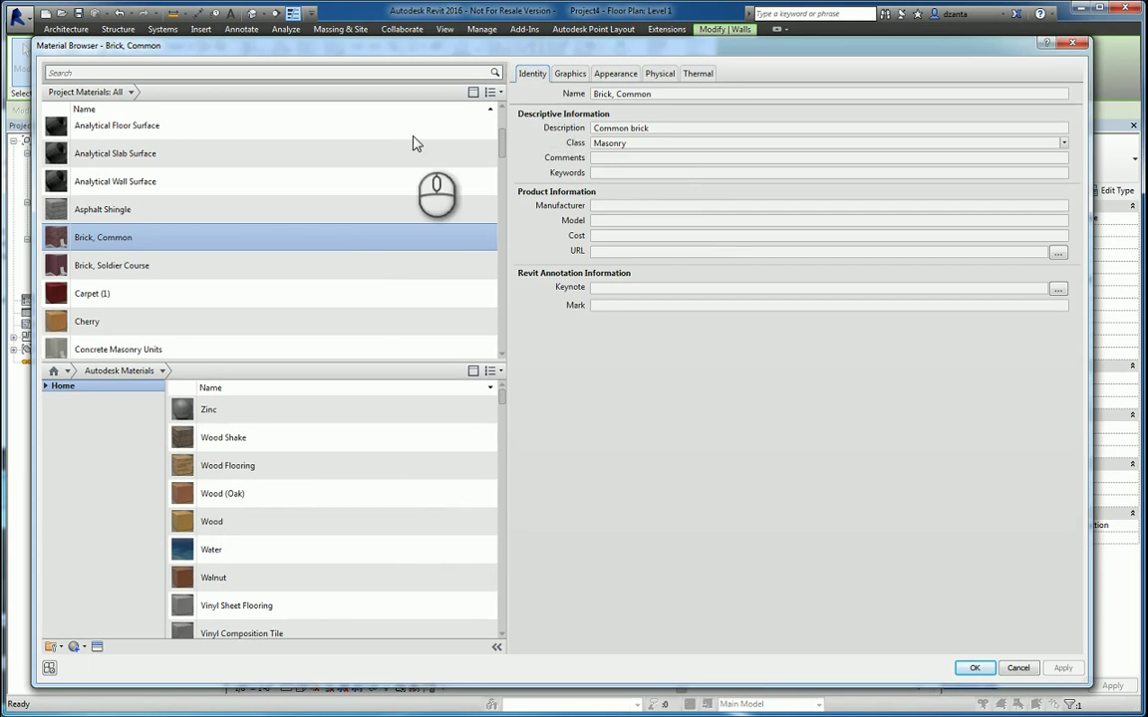
pyautogui.click(680, 133)
pyautogui.doubleClick(663, 130)
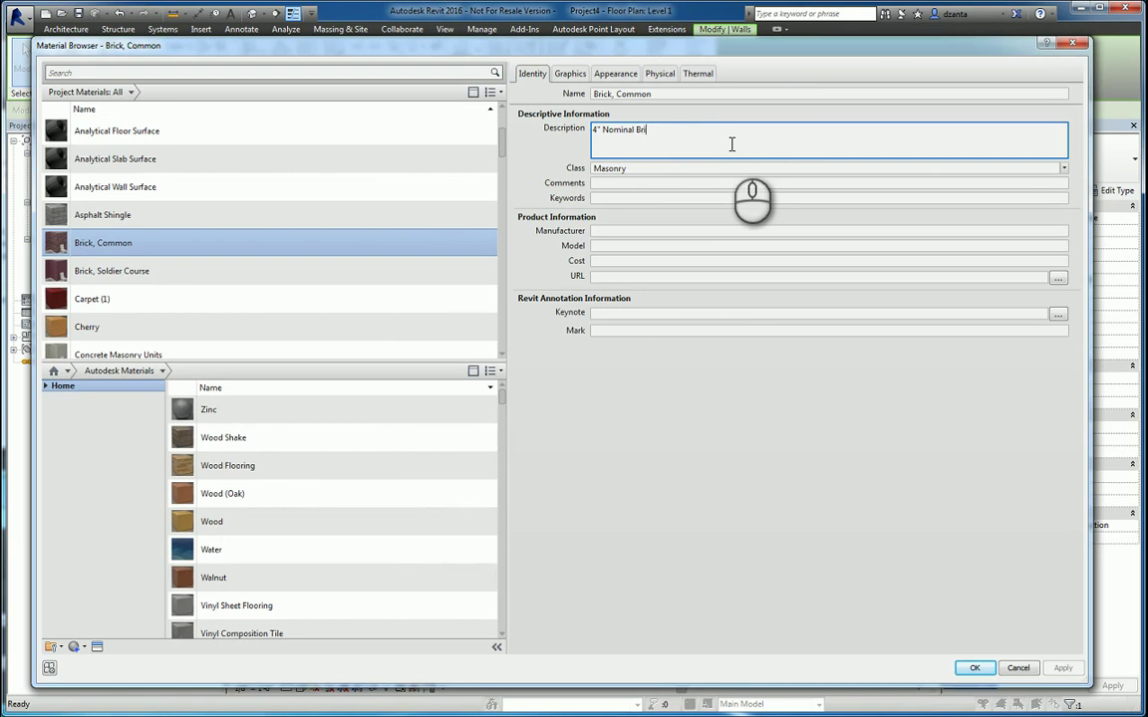
pyautogui.click(972, 669)
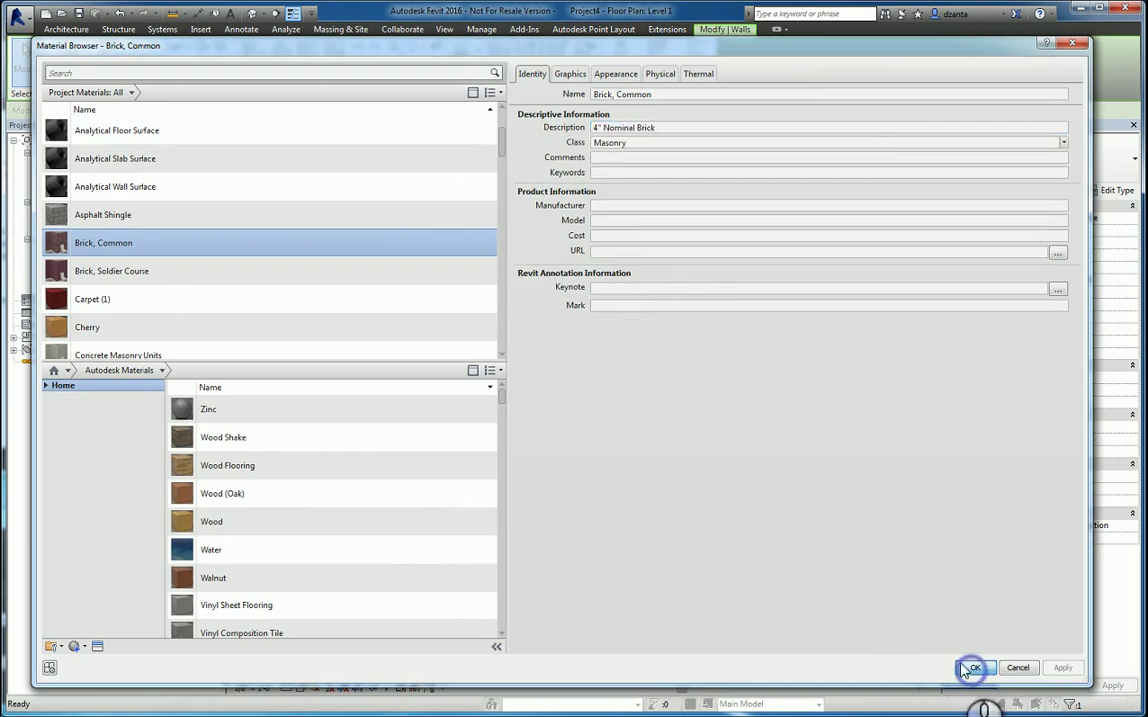
pyautogui.click(550, 576)
pyautogui.click(563, 572)
pyautogui.click(677, 598)
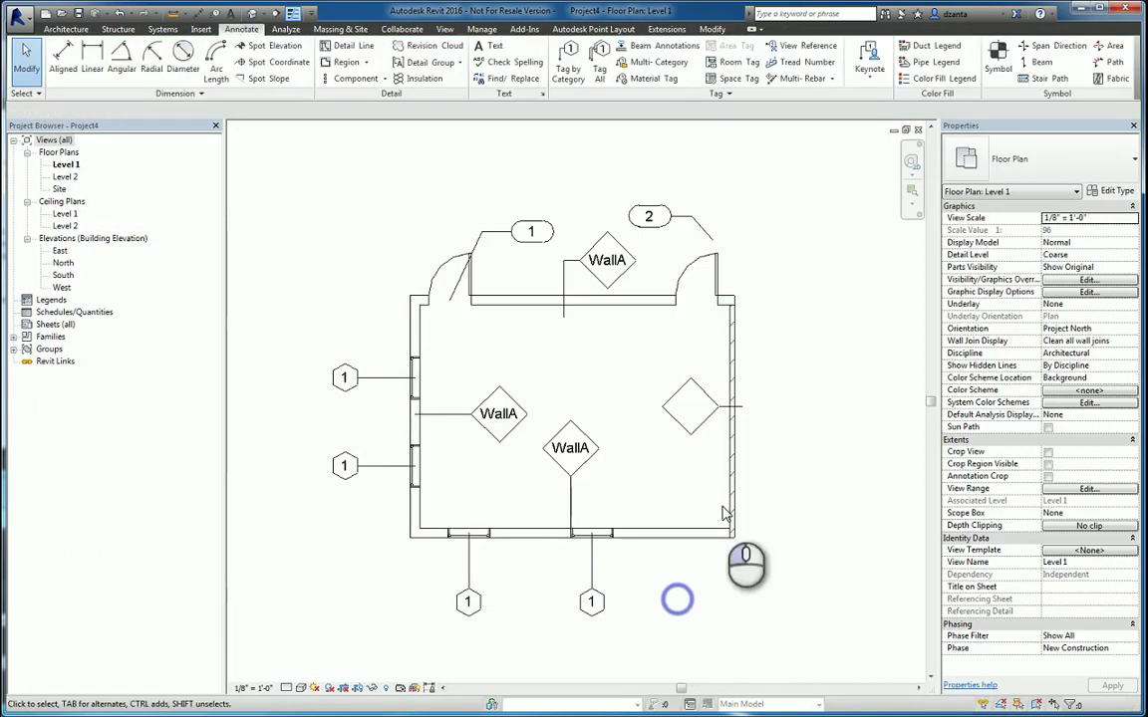
# Place a leadered material tag on the right brick wall, then select the tag and the wall.
pyautogui.click(645, 80)
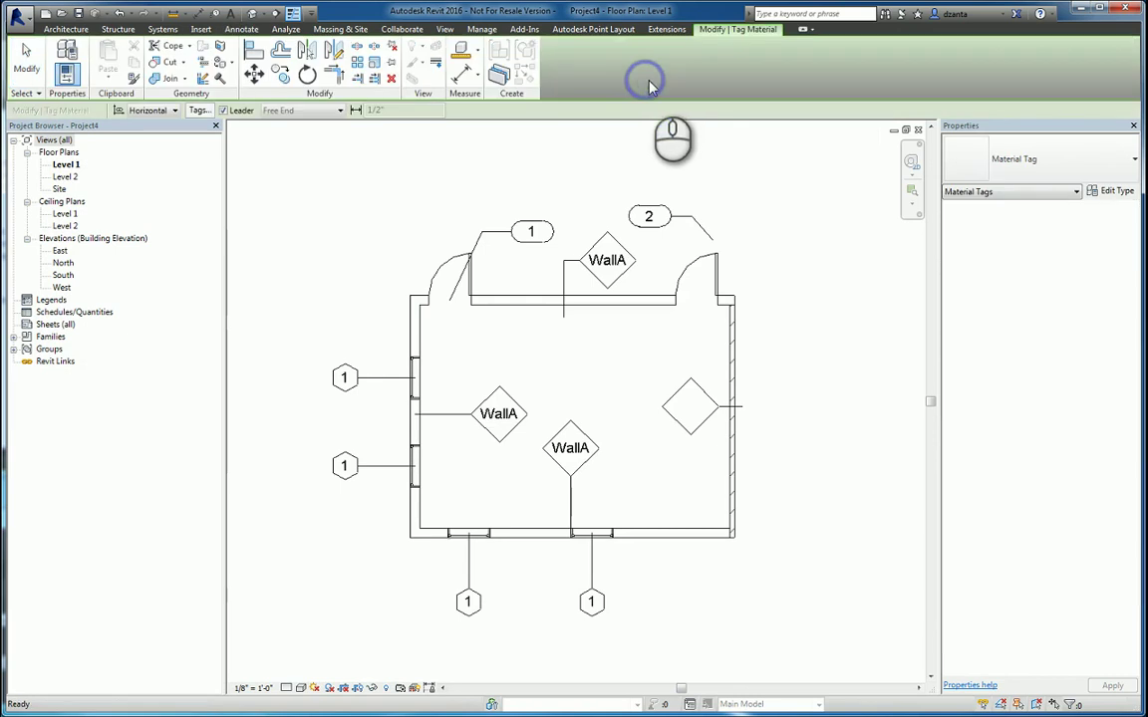
pyautogui.click(731, 359)
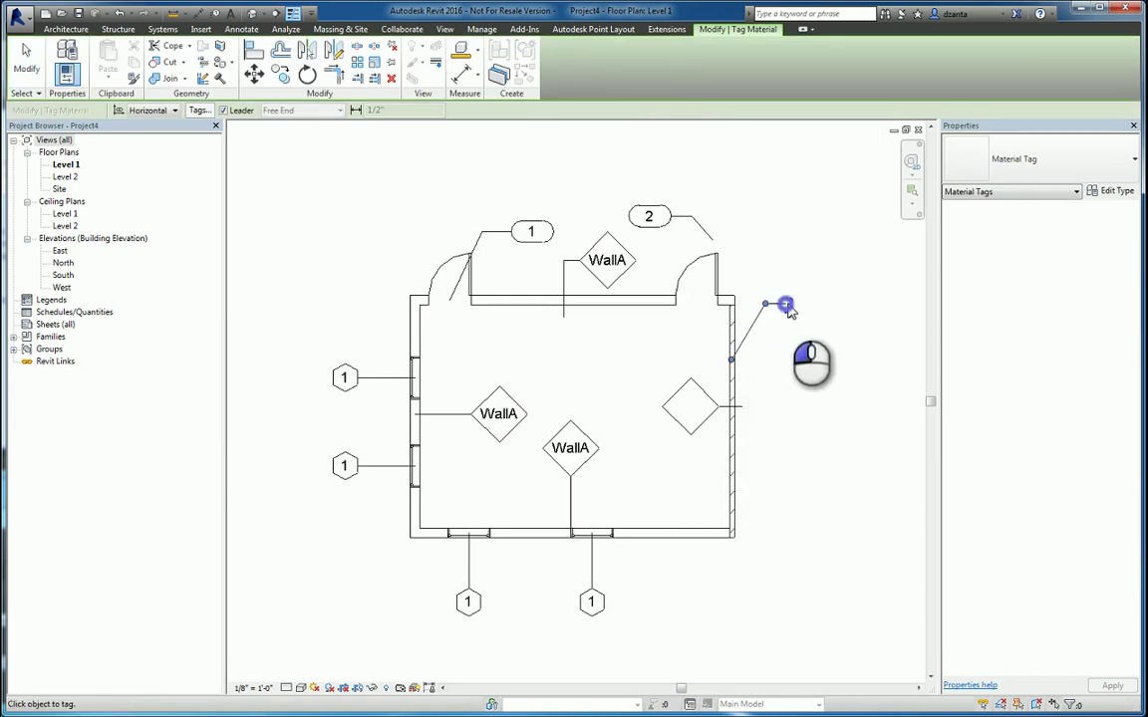
pyautogui.scroll(3, 797, 314)
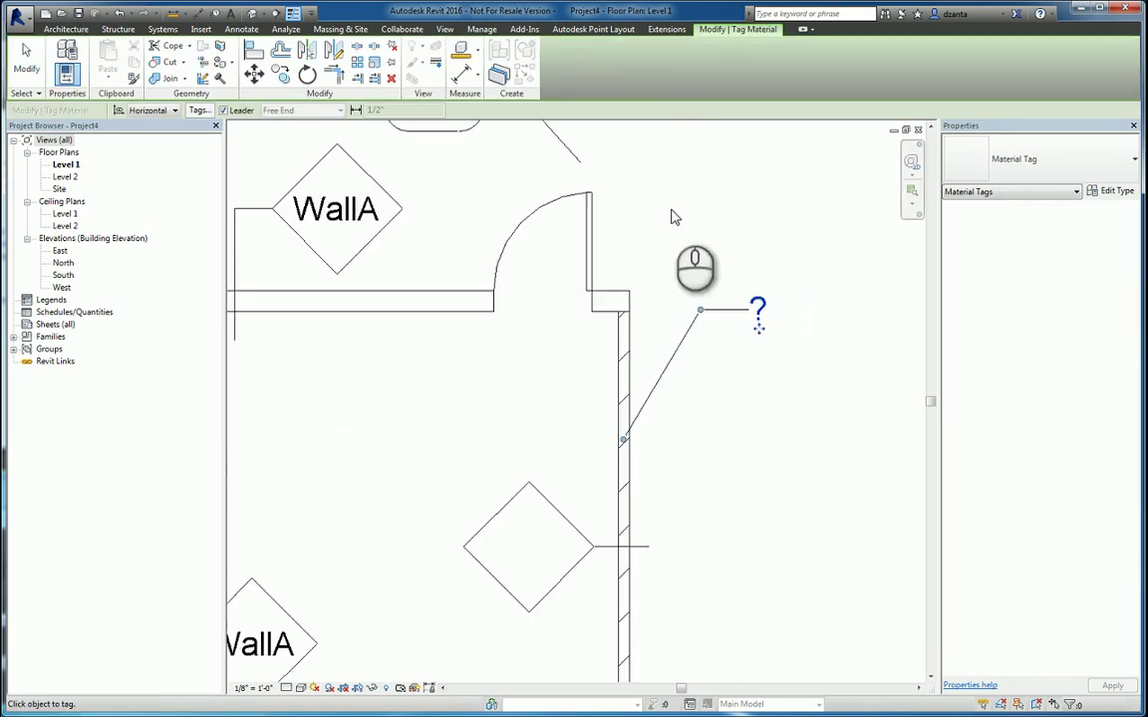
pyautogui.click(27, 60)
pyautogui.click(815, 249)
pyautogui.scroll(2, 752, 367)
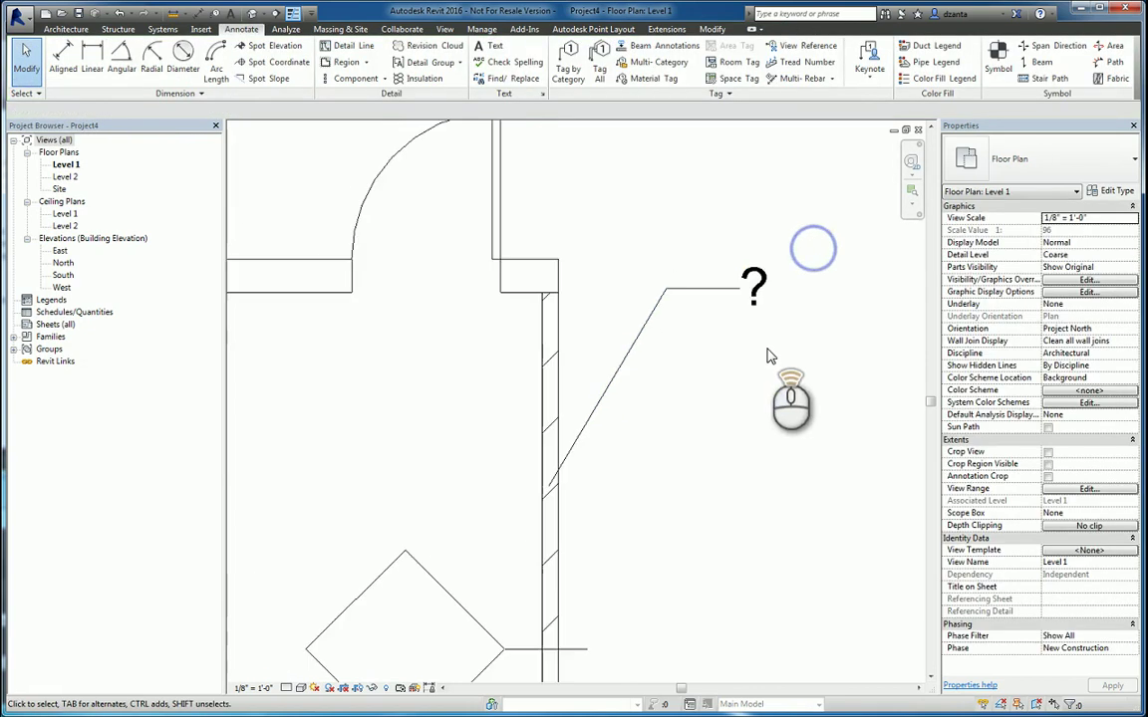
pyautogui.click(569, 462)
pyautogui.scroll(2, 553, 484)
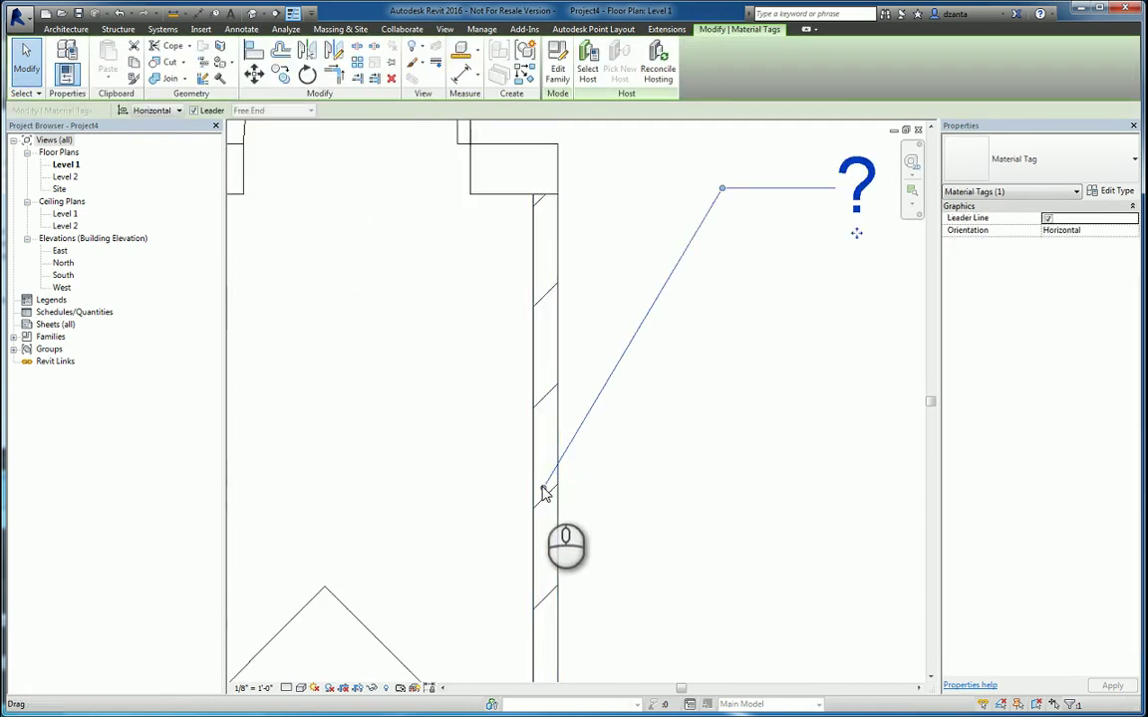
pyautogui.click(543, 490)
pyautogui.click(655, 472)
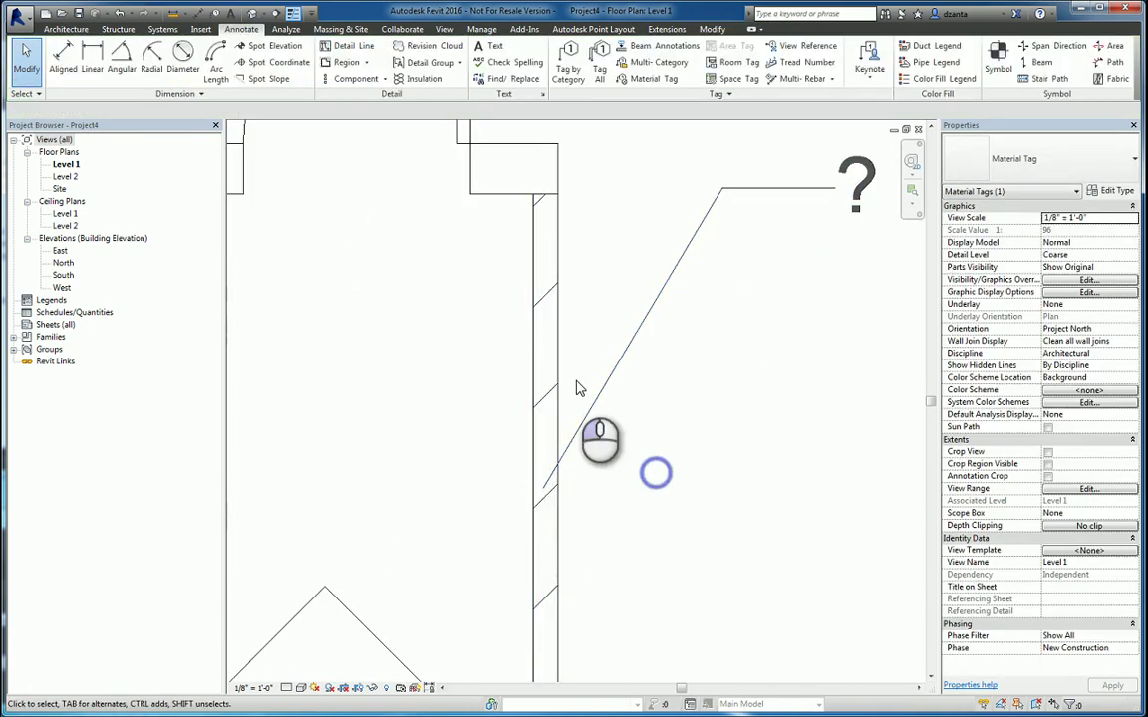
pyautogui.click(553, 349)
# Confirm the Brick, Common material in the wall structure has the description 4" Nominal Brick.
pyautogui.click(1113, 192)
pyautogui.click(653, 329)
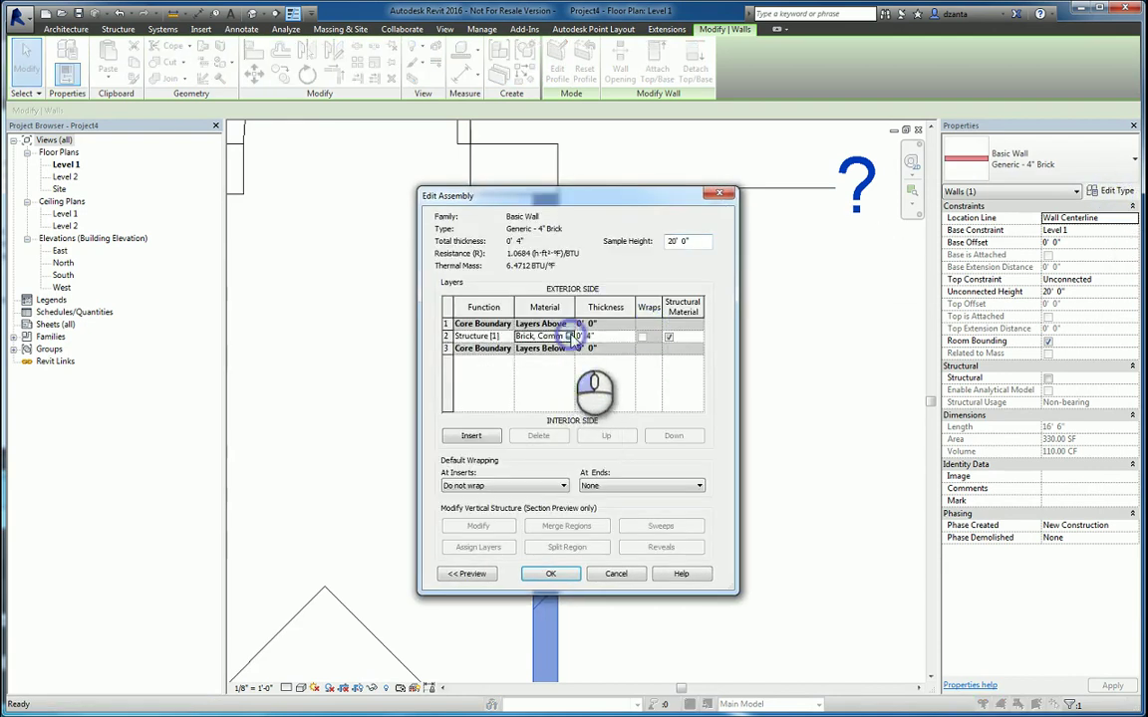
pyautogui.click(558, 337)
pyautogui.click(571, 337)
pyautogui.click(532, 73)
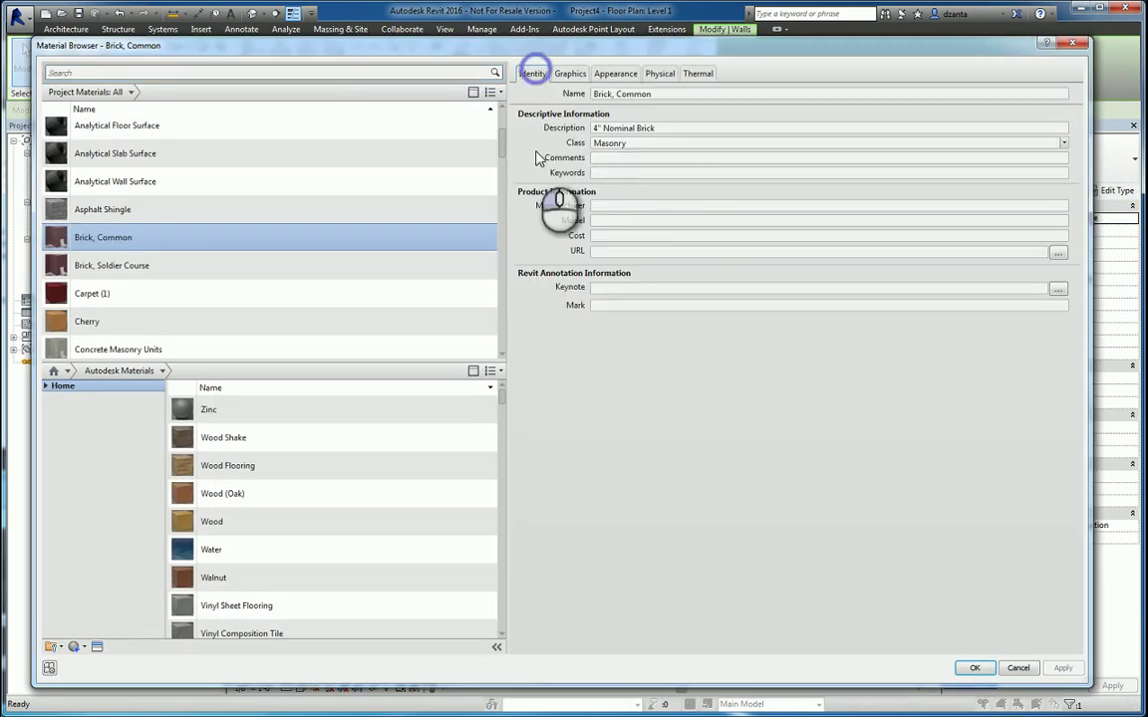
pyautogui.click(674, 128)
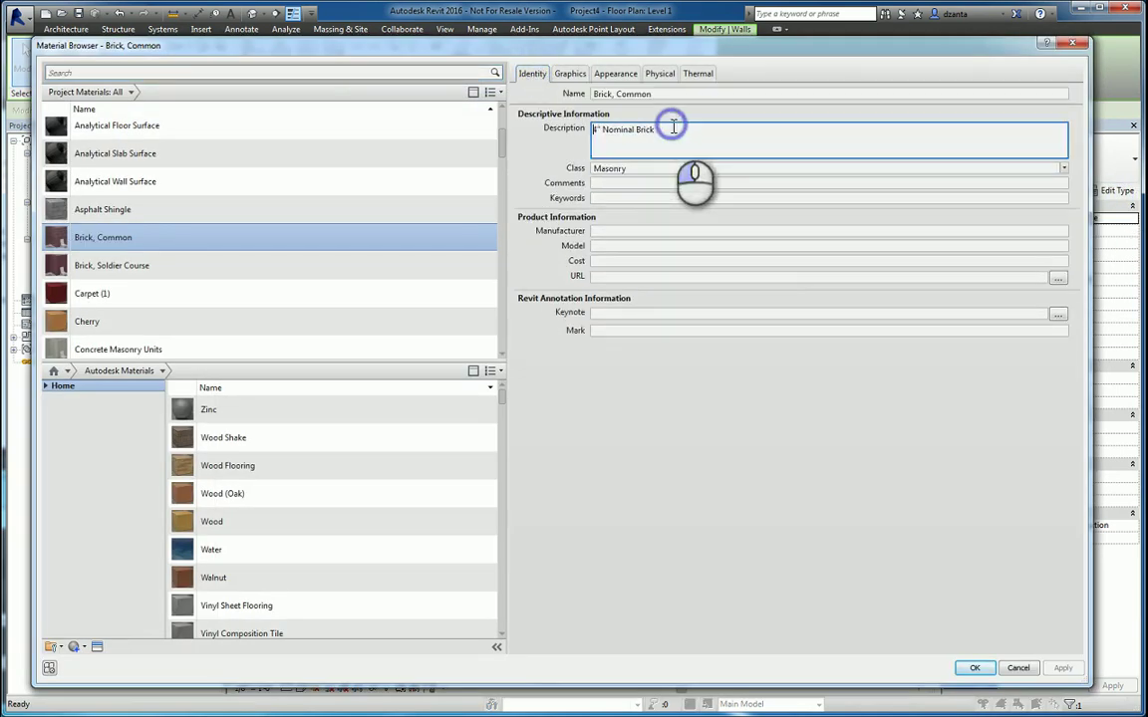
pyautogui.click(974, 668)
pyautogui.click(568, 575)
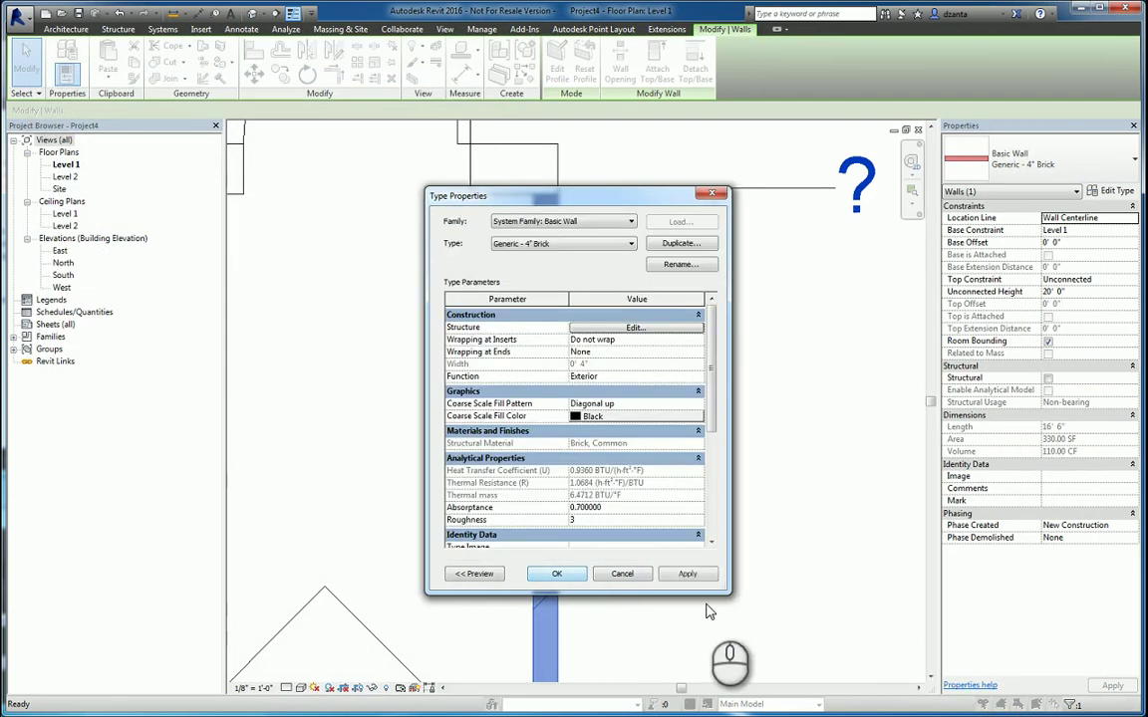
pyautogui.click(556, 646)
# Reattach the "?" material tag's leader end to the right brick wall.
pyautogui.click(706, 543)
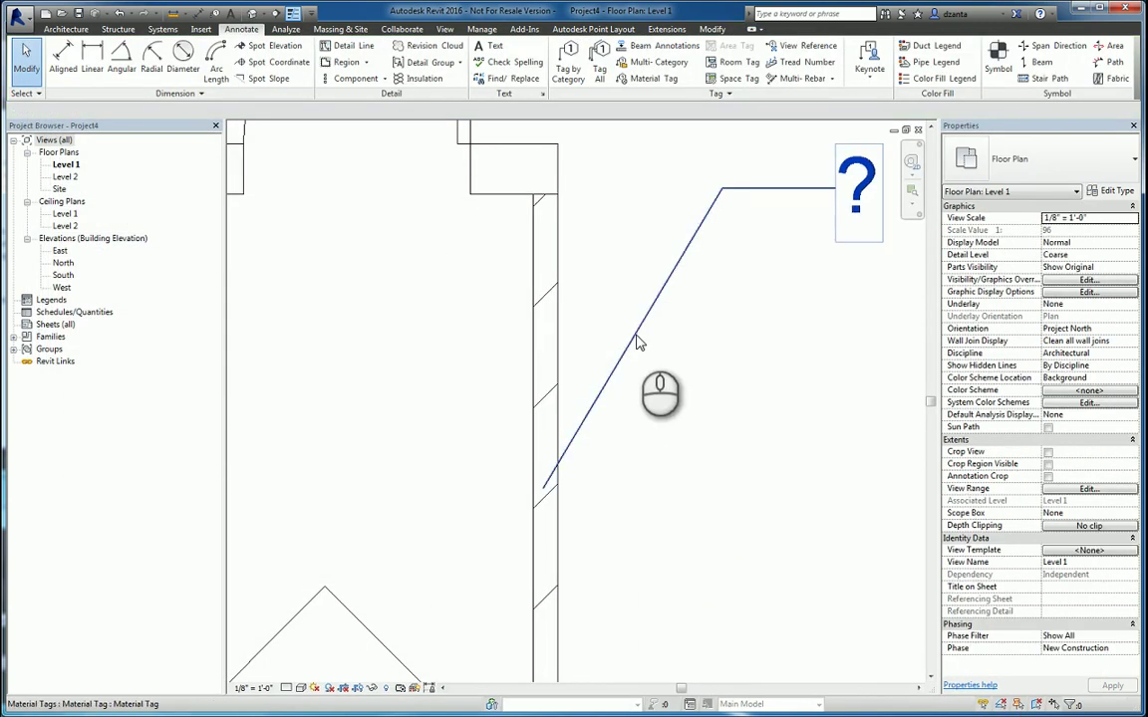
pyautogui.click(636, 333)
pyautogui.moveTo(544, 486)
pyautogui.mouseDown()
pyautogui.moveTo(646, 510)
pyautogui.moveTo(551, 390)
pyautogui.moveTo(543, 345)
pyautogui.mouseUp()
# Change the top wall's type to brick-on-CMU from the Type Selector.
pyautogui.click(681, 433)
pyautogui.scroll(-3, 682, 433)
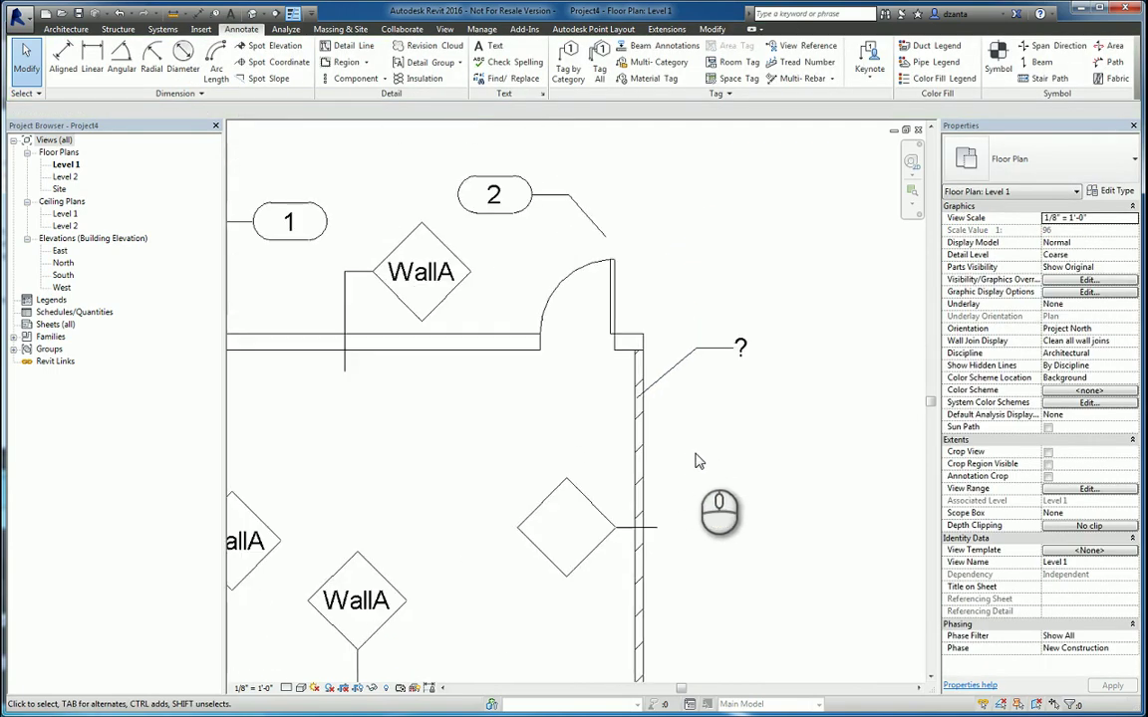
pyautogui.moveTo(701, 465); pyautogui.dragTo(763, 425, button='middle')
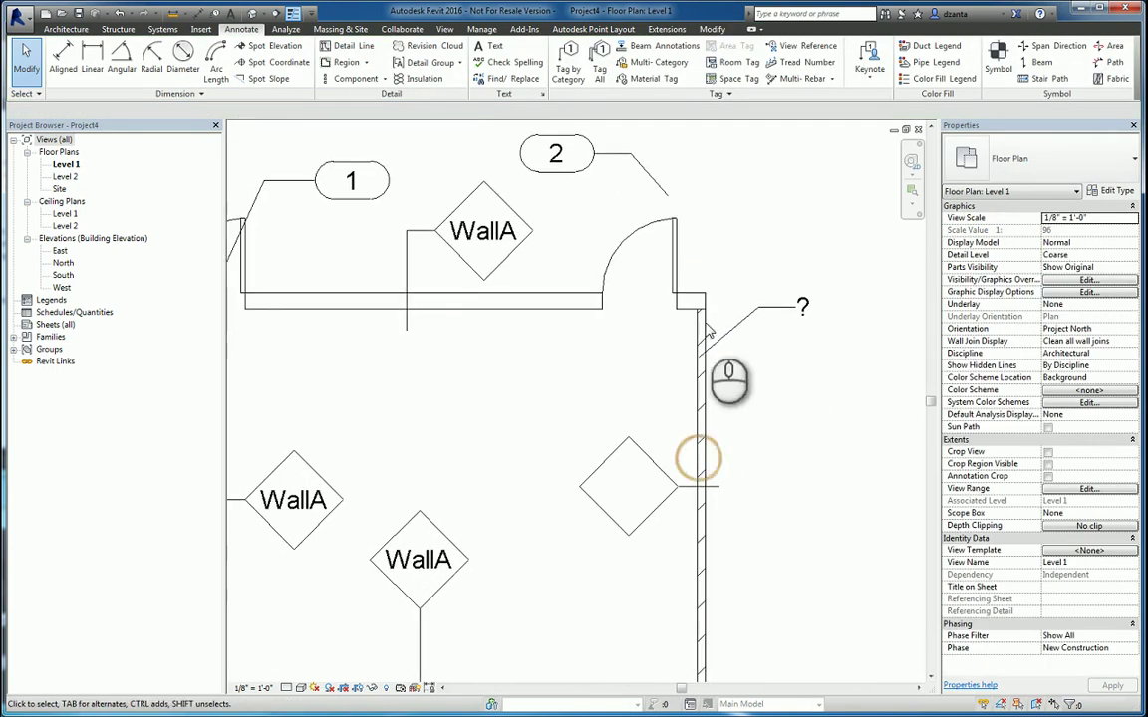
pyautogui.click(570, 309)
pyautogui.click(1036, 159)
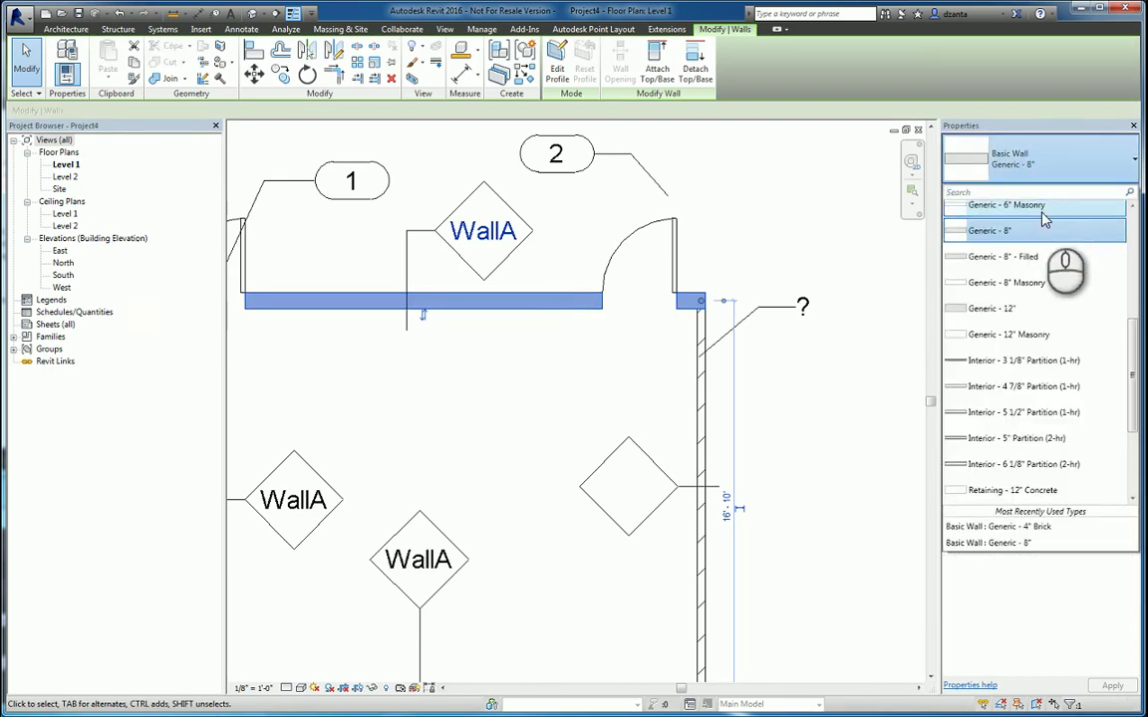
pyautogui.scroll(5, 1056, 249)
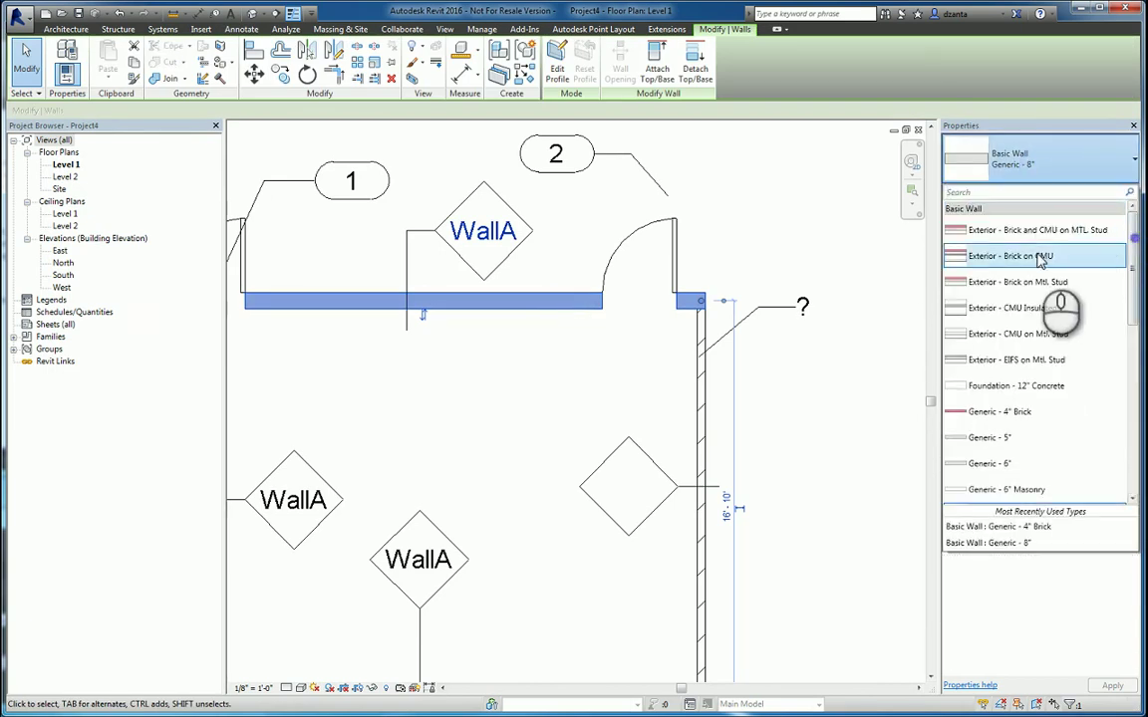
# Set the plan's detail level to Fine so wall layers show hatched.
pyautogui.click(780, 440)
pyautogui.click(285, 689)
pyautogui.click(301, 672)
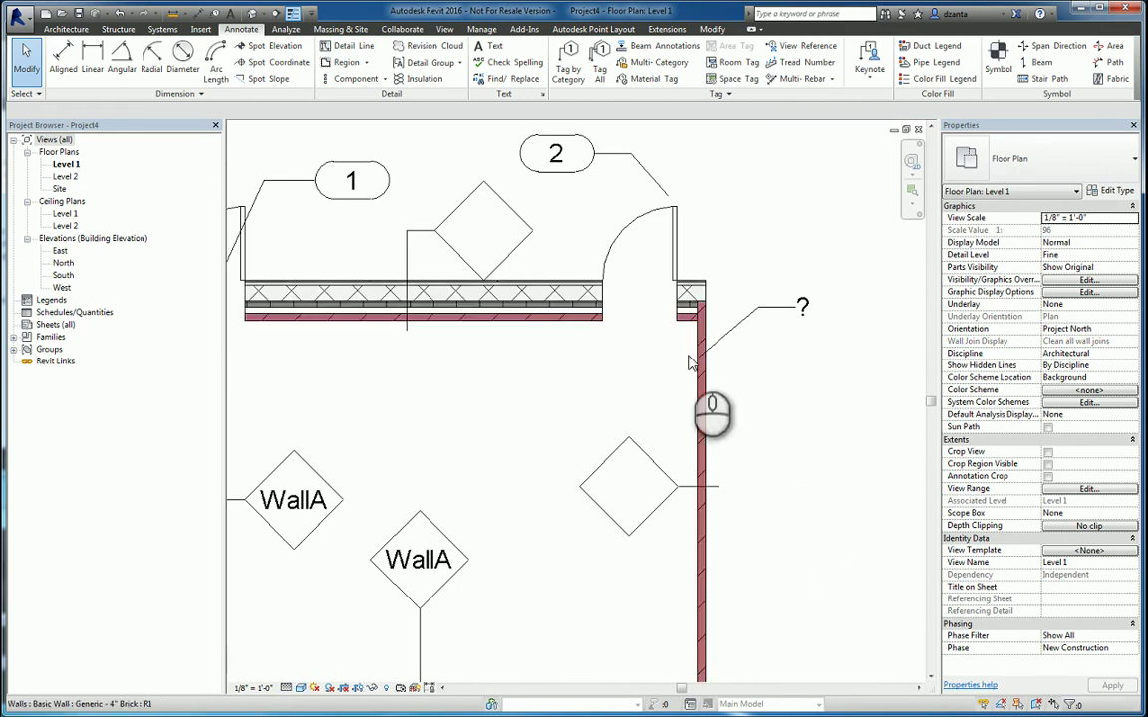
pyautogui.click(541, 315)
pyautogui.click(423, 329)
# Move the "?" tag's leader onto the brick layer so it reads 4" Nominal Brick.
pyautogui.moveTo(831, 305); pyautogui.dragTo(812, 397, button='middle')
pyautogui.click(755, 398)
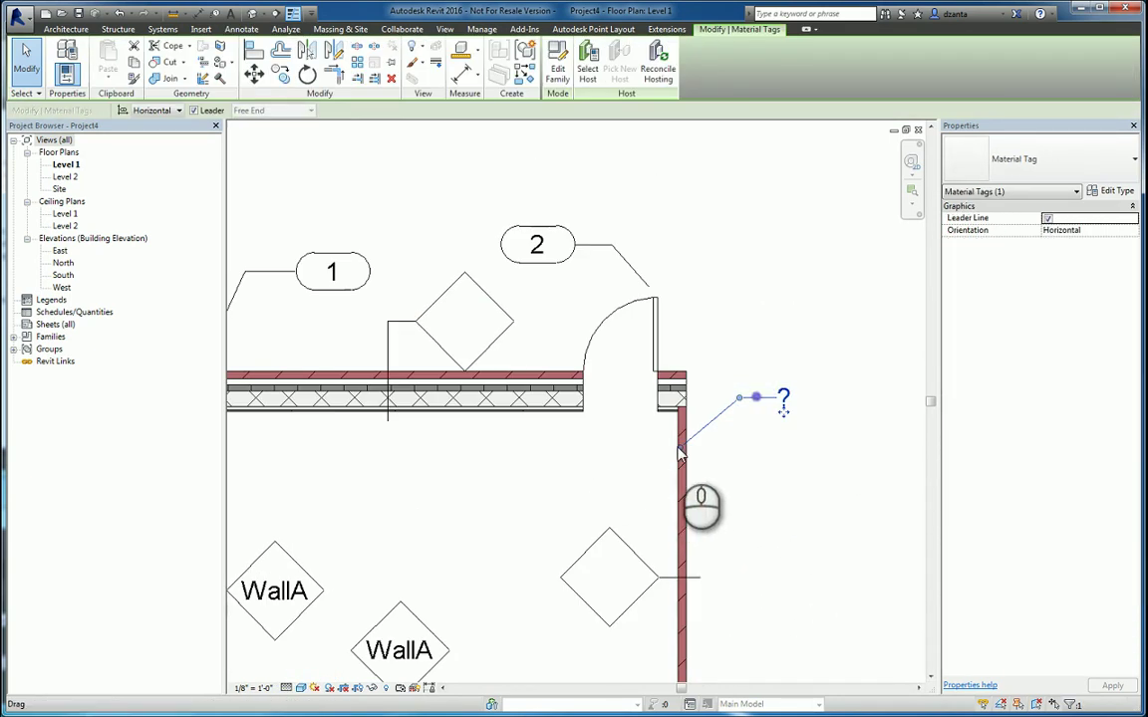
pyautogui.moveTo(680, 449)
pyautogui.mouseDown()
pyautogui.moveTo(683, 379)
pyautogui.moveTo(742, 398)
pyautogui.moveTo(799, 307)
pyautogui.moveTo(799, 271)
pyautogui.moveTo(761, 200)
pyautogui.moveTo(674, 251)
pyautogui.mouseUp()
pyautogui.click(762, 336)
pyautogui.moveTo(765, 357); pyautogui.dragTo(669, 397, button='middle')
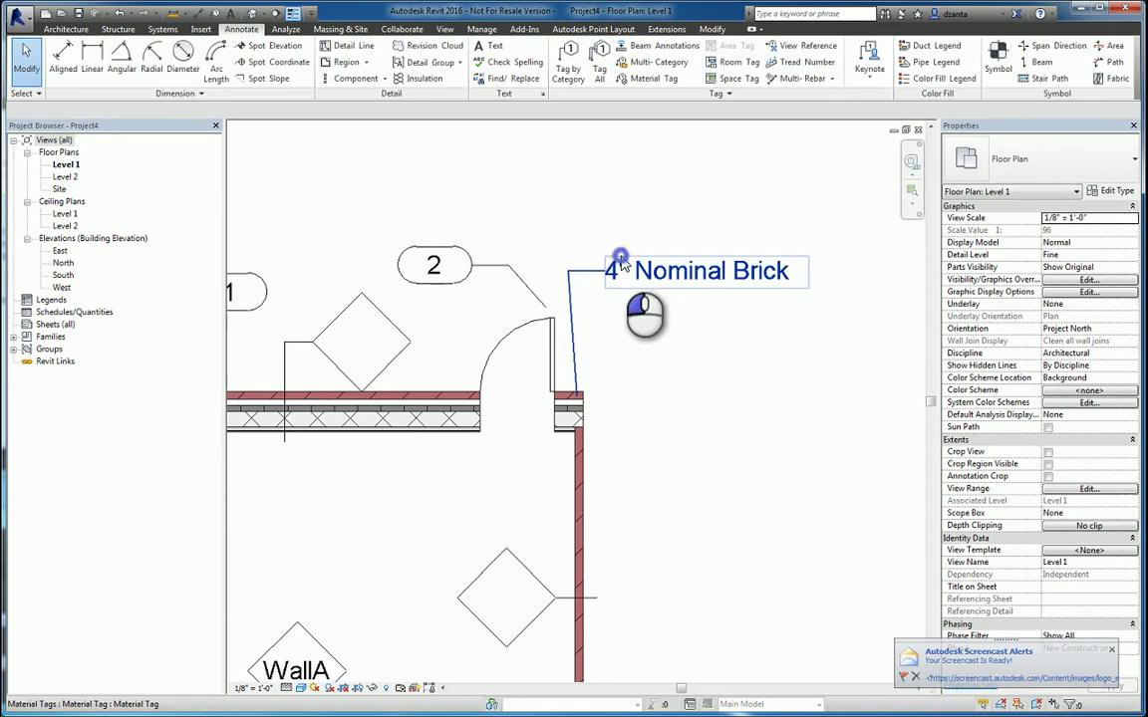
# Place a second material tag, using the CS alias, with a leader from the right brick wall.
pyautogui.click(620, 261)
pyautogui.press('c')
pyautogui.press('s')
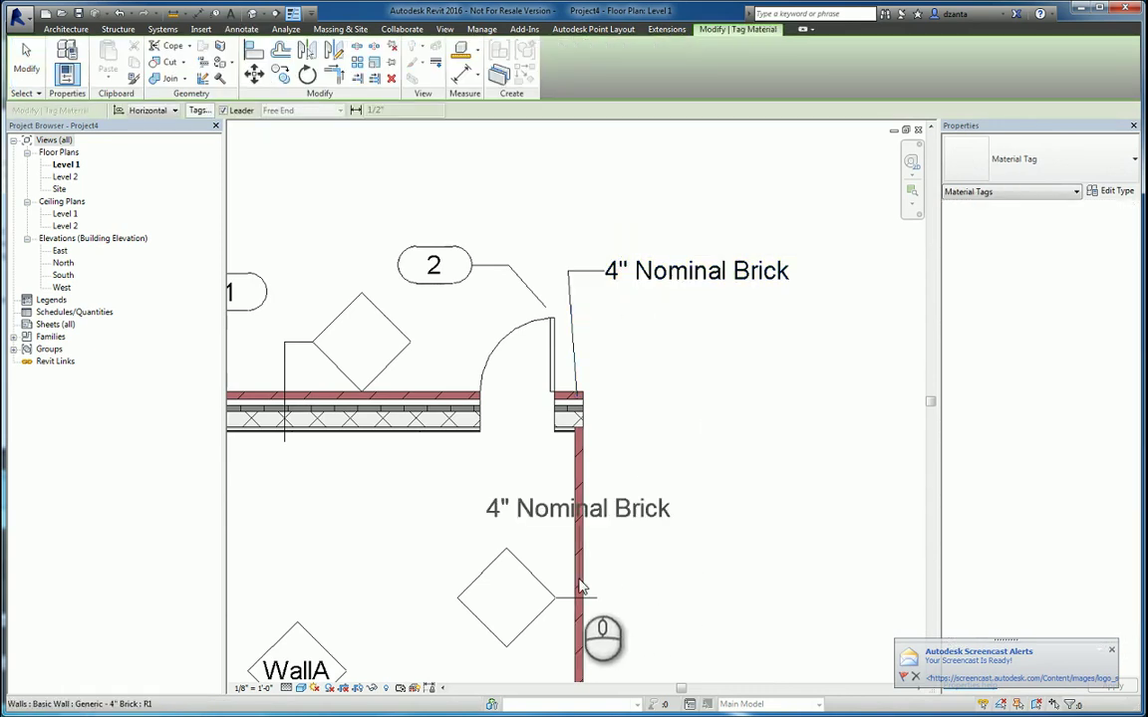
pyautogui.click(579, 583)
pyautogui.click(774, 418)
pyautogui.moveTo(761, 437); pyautogui.dragTo(653, 433, button='middle')
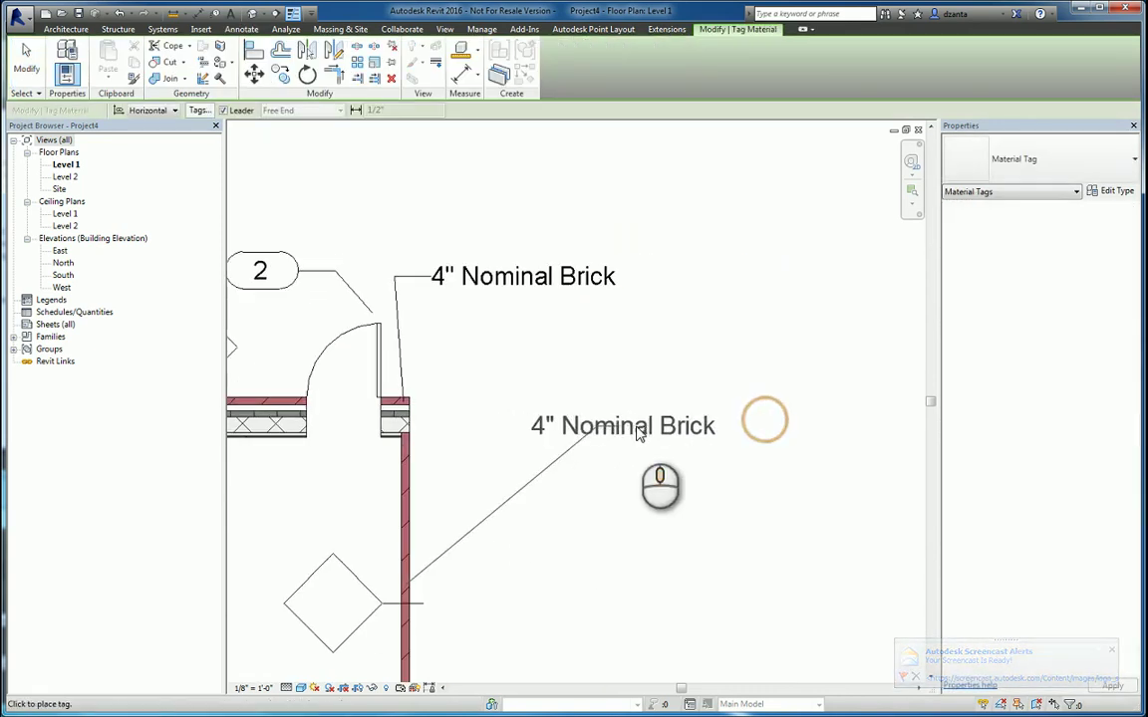
pyautogui.click(711, 436)
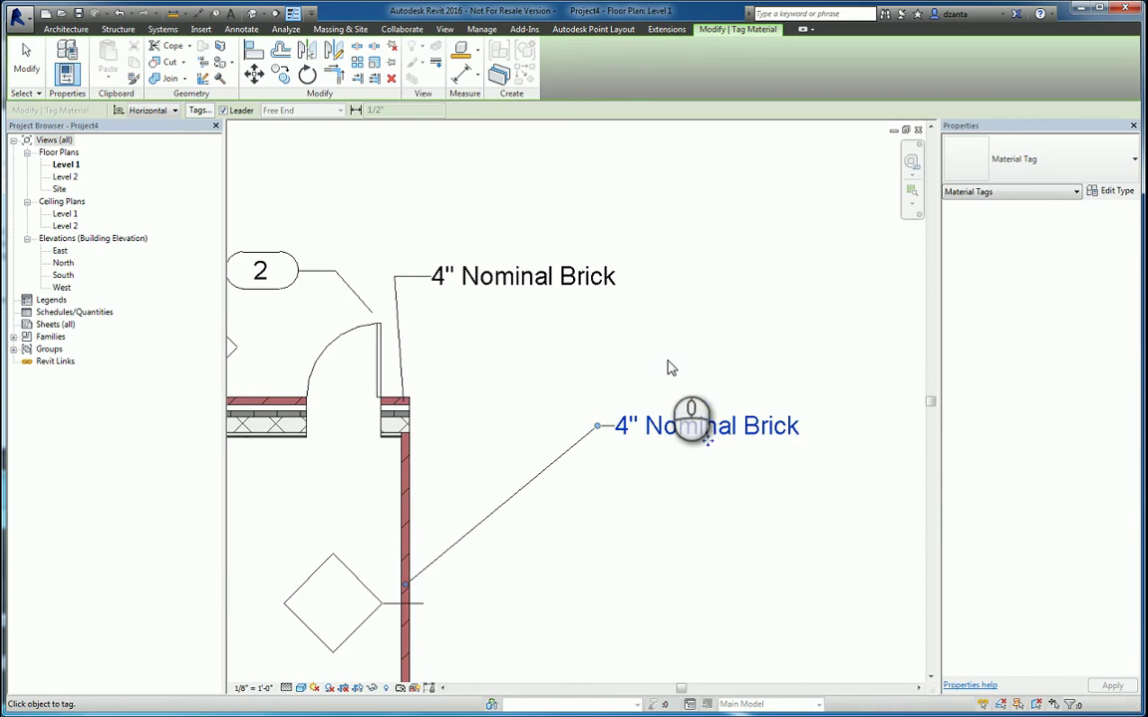
# Finish placing tags with the whole room in view, back on the Annotate tools.
pyautogui.scroll(-1, 670, 366)
pyautogui.scroll(-4, 670, 366)
pyautogui.moveTo(672, 517); pyautogui.dragTo(797, 451, button='middle')
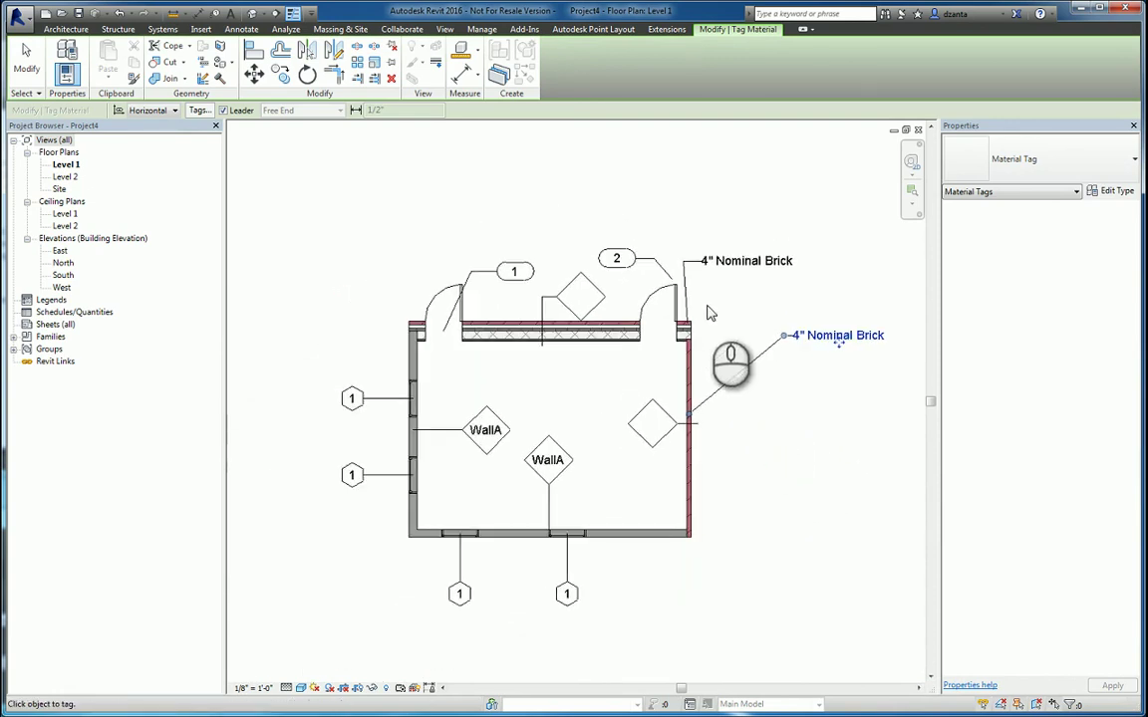
pyautogui.click(27, 59)
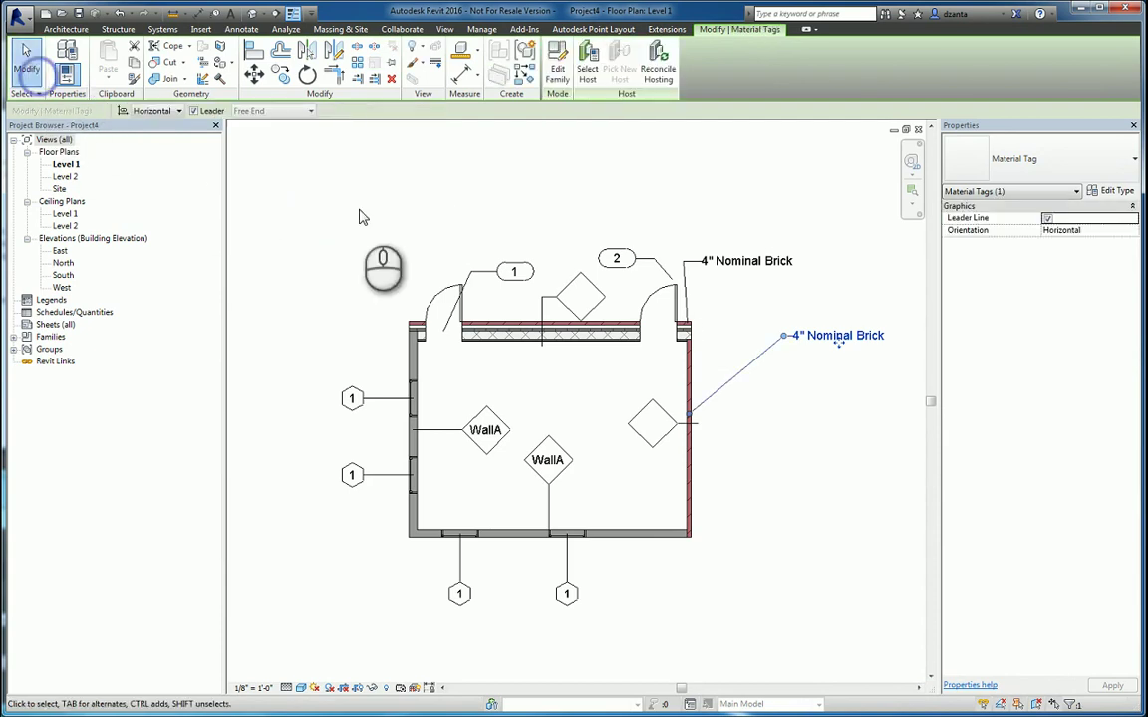
pyautogui.click(242, 29)
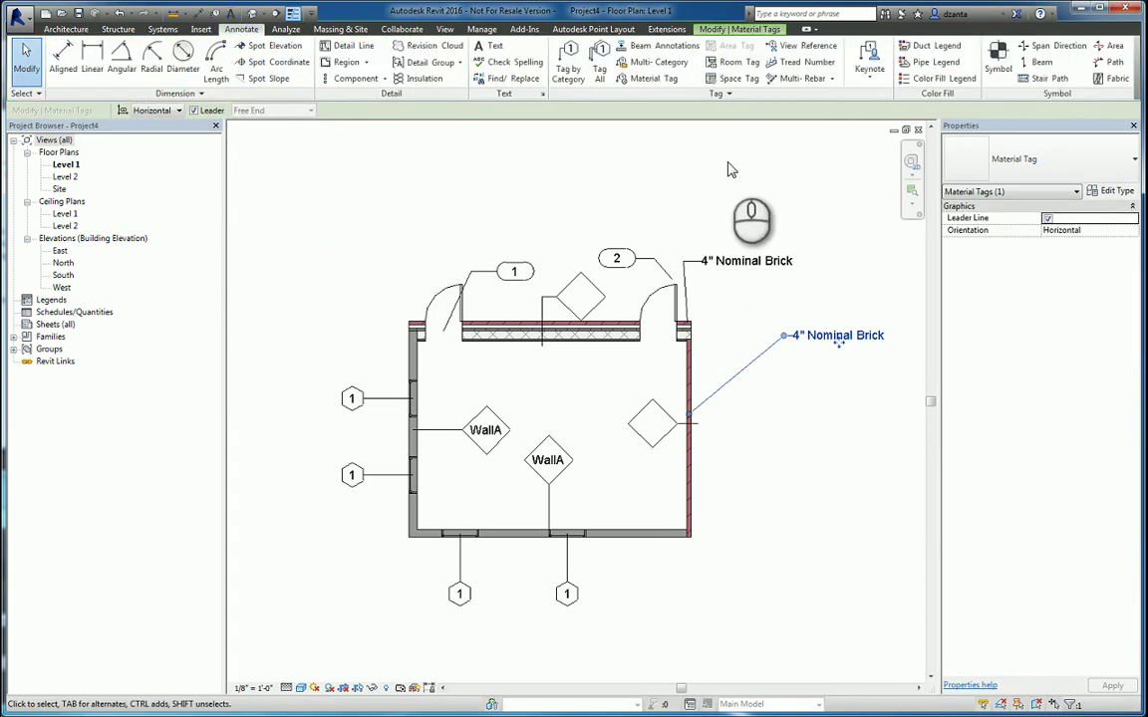